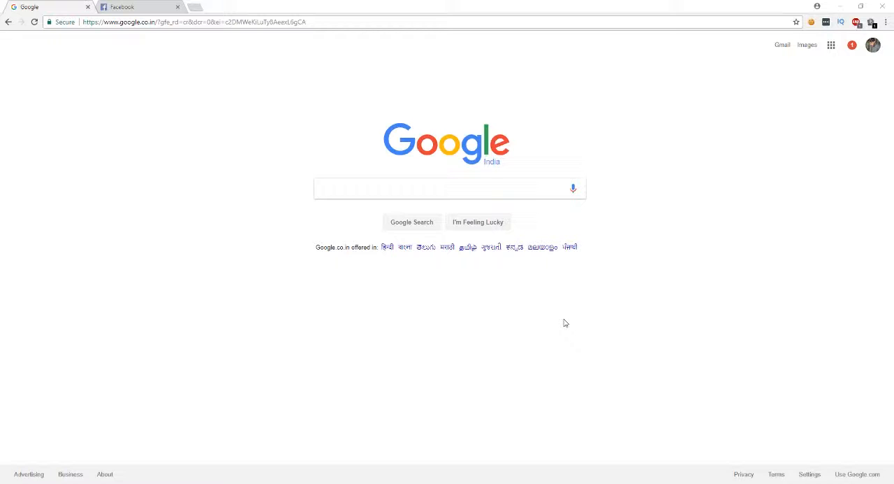
Switch to the open Facebook page and start creating an advert
{"action": "left_click", "coordinate": [160, 6]}
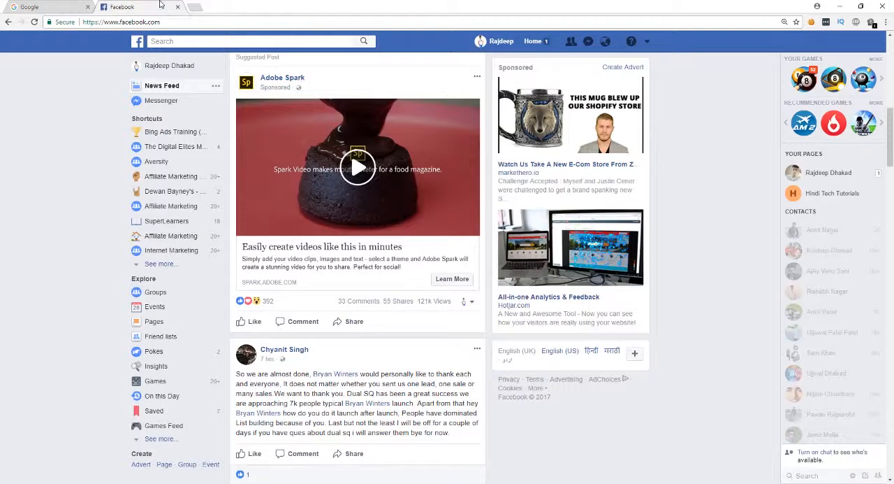
{"action": "left_click", "coordinate": [648, 44]}
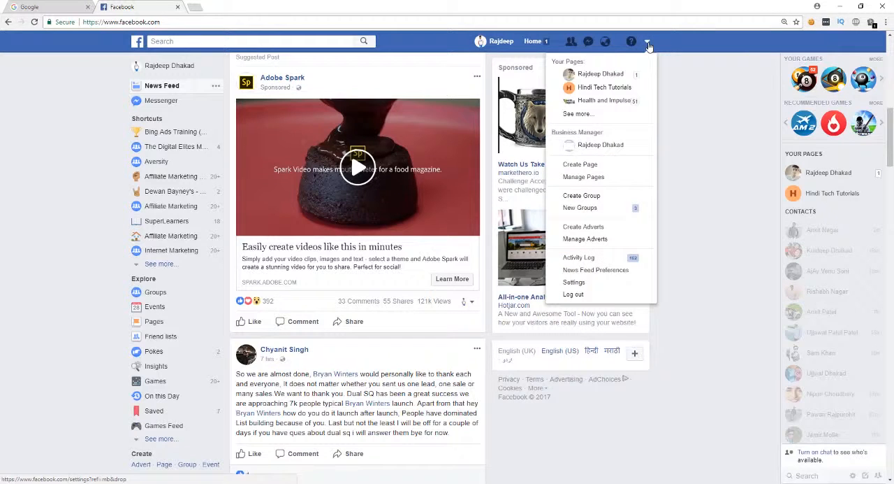
{"action": "left_click", "coordinate": [598, 228]}
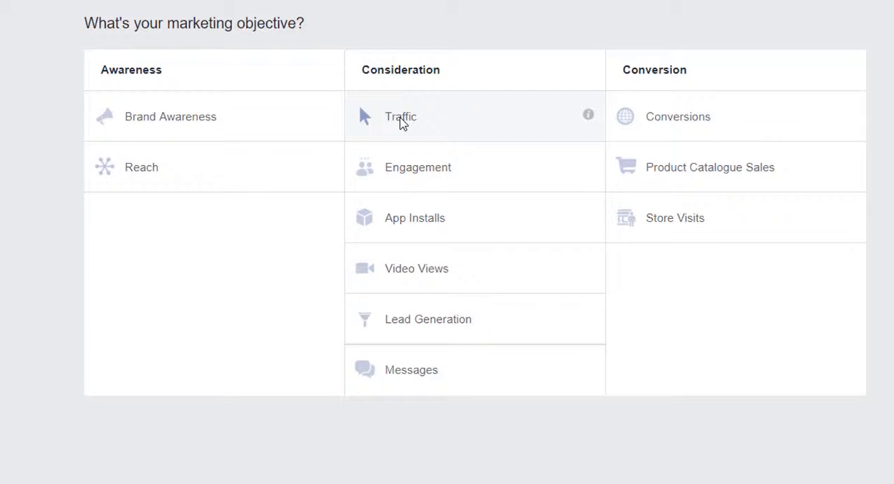
Choose Traffic as the marketing objective, name the campaign "Youtube" and continue to the advert set settings
{"action": "left_click", "coordinate": [402, 123]}
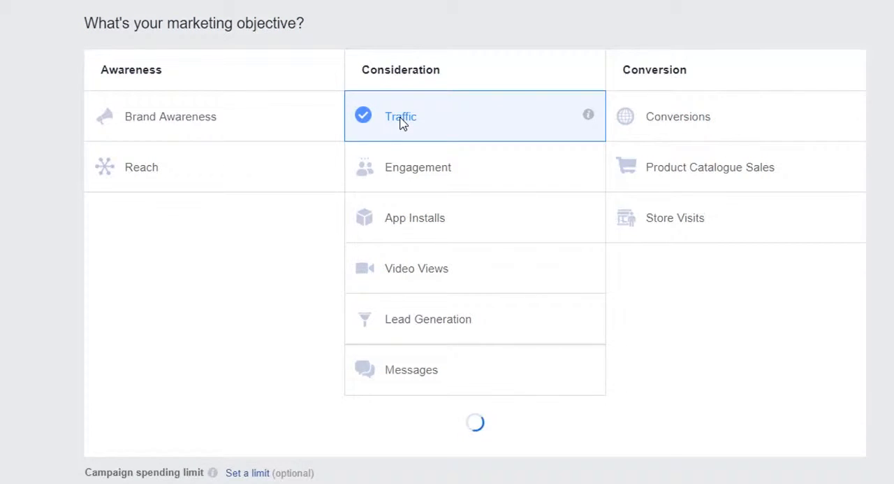
{"action": "scroll", "coordinate": [179, 217], "scroll_direction": "down", "scroll_amount": 3}
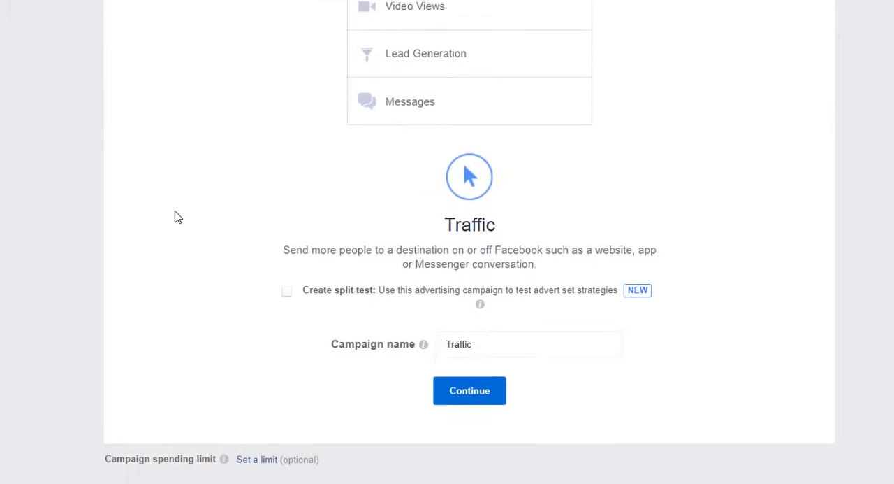
{"action": "double_click", "coordinate": [496, 334]}
{"action": "left_click", "coordinate": [497, 334]}
{"action": "left_click_drag", "start_coordinate": [496, 333], "coordinate": [403, 332]}
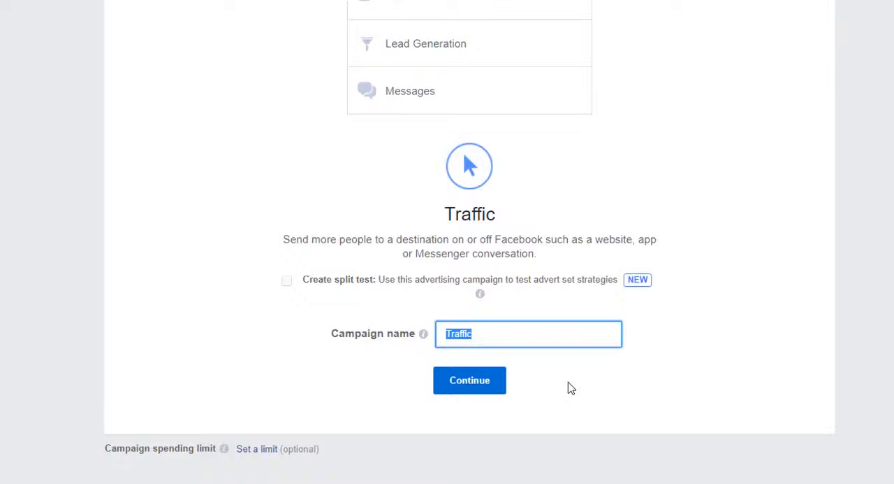
{"action": "type", "text": "Youtube"}
{"action": "left_click", "coordinate": [462, 396]}
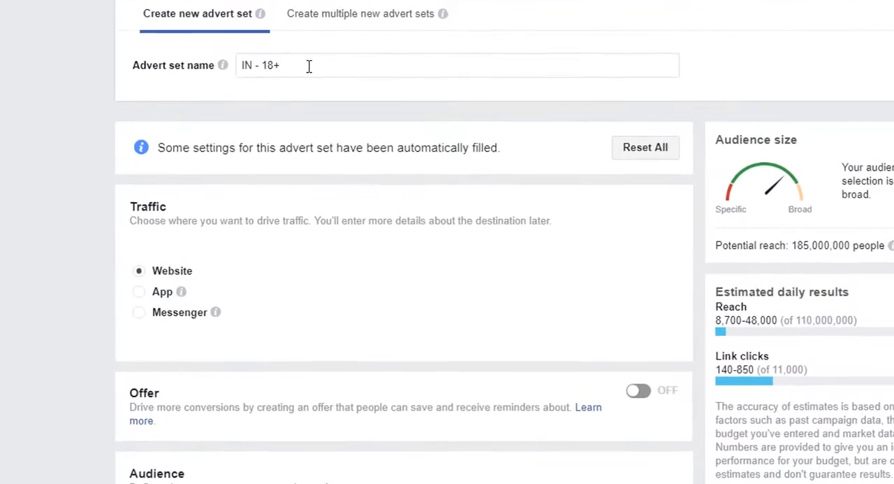
Rename the advert set as "youtube ad"
{"action": "left_click", "coordinate": [307, 59]}
{"action": "left_click", "coordinate": [308, 59]}
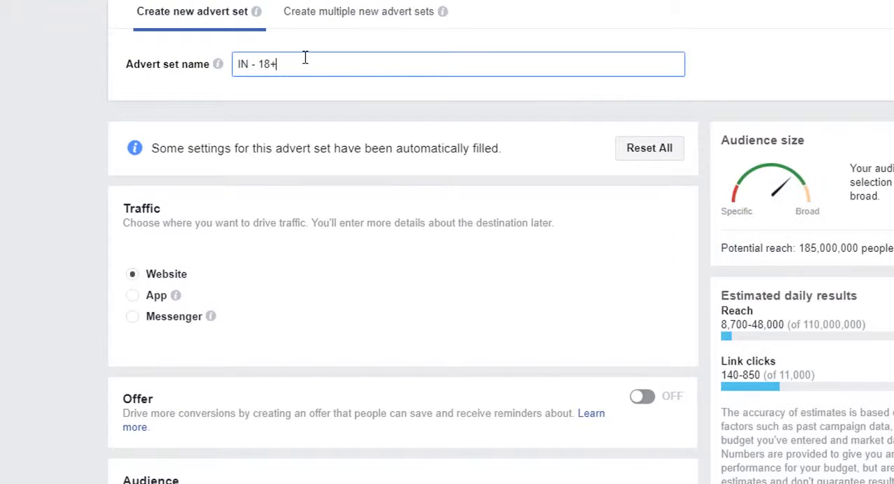
{"action": "key", "text": "ctrl+a"}
{"action": "key", "text": "BackSpace"}
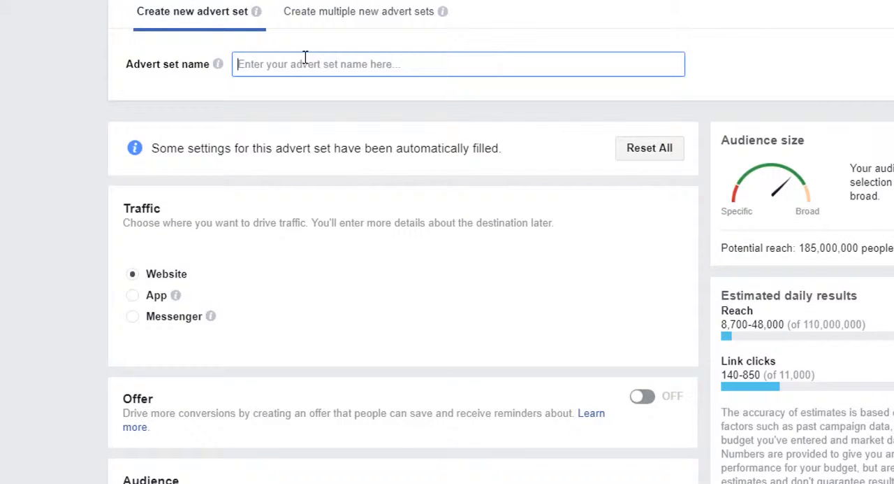
{"action": "type", "text": "youtube ad"}
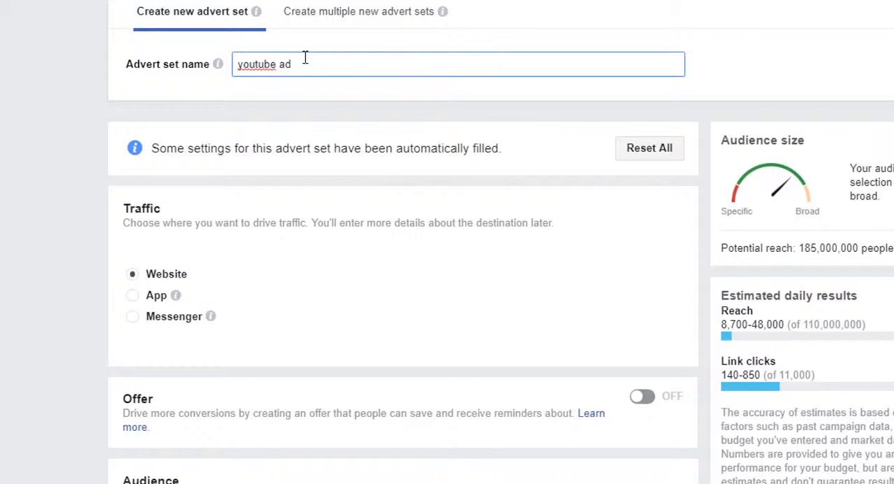
{"action": "left_click", "coordinate": [77, 214]}
Review the audience location options and target "People who live in this location"
{"action": "scroll", "coordinate": [60, 216], "scroll_direction": "down", "scroll_amount": 1}
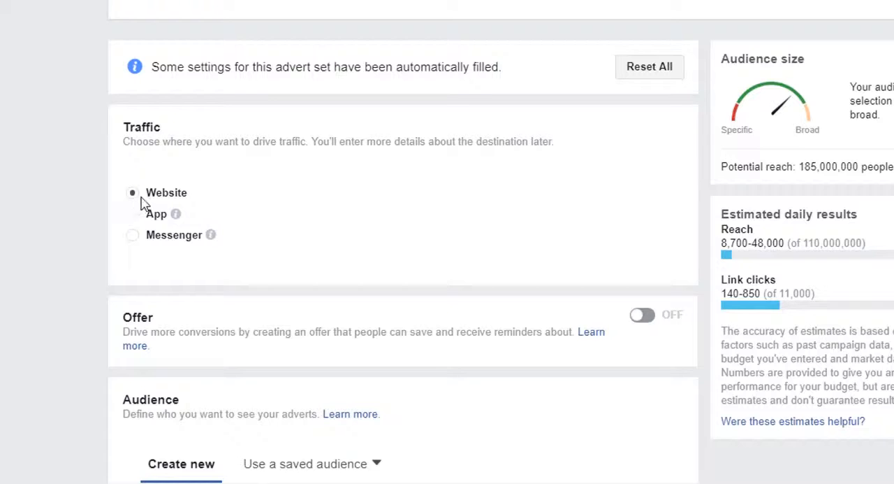
{"action": "scroll", "coordinate": [175, 233], "scroll_direction": "down", "scroll_amount": 3}
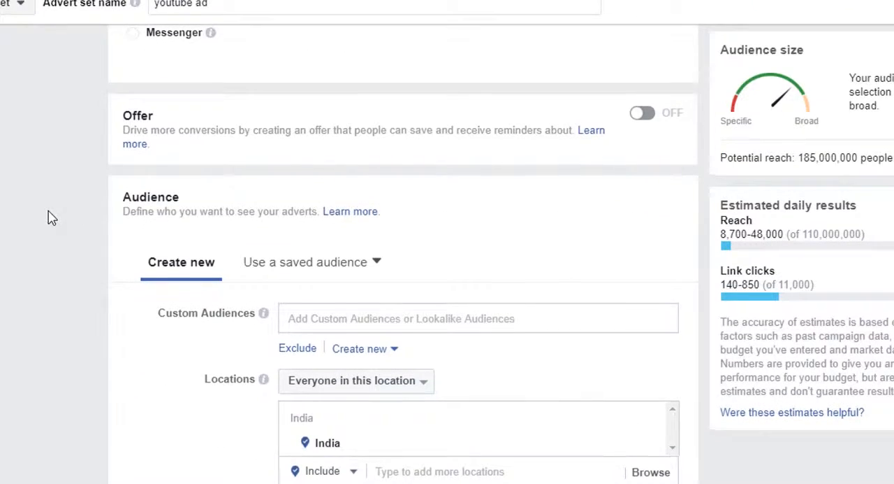
{"action": "scroll", "coordinate": [49, 218], "scroll_direction": "down", "scroll_amount": 1}
{"action": "scroll", "coordinate": [49, 218], "scroll_direction": "down", "scroll_amount": 1}
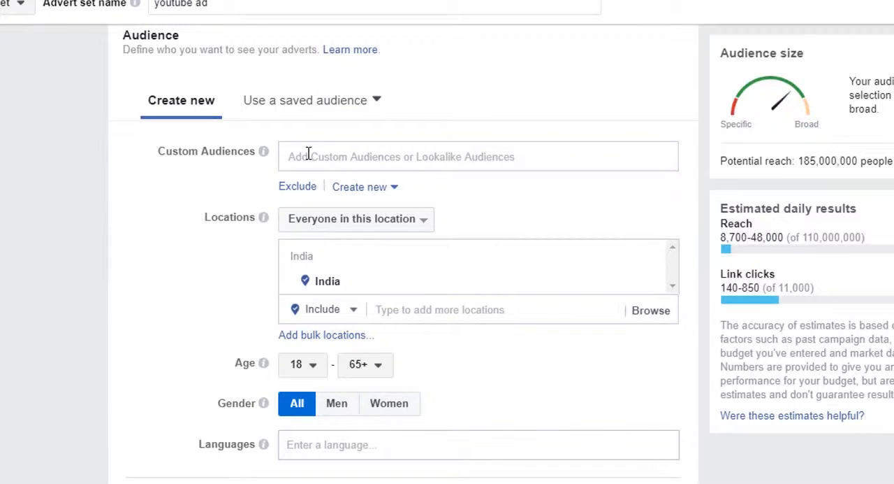
{"action": "scroll", "coordinate": [308, 153], "scroll_direction": "up", "scroll_amount": 1}
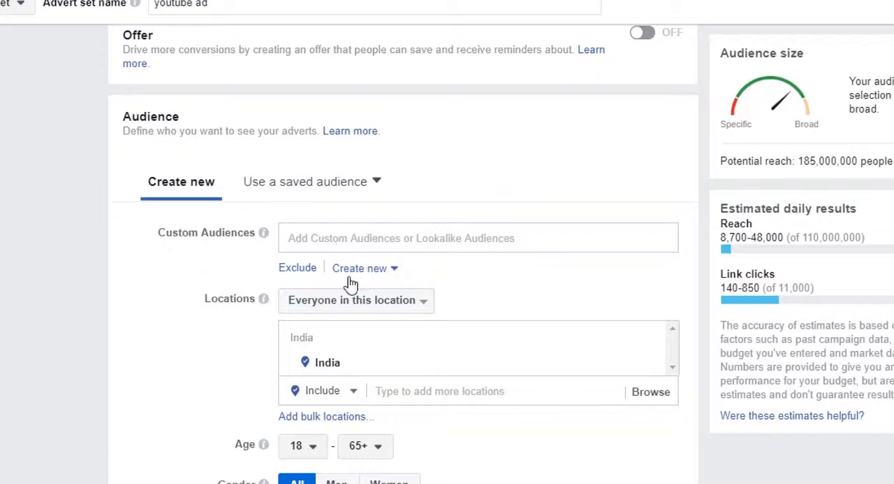
{"action": "left_click", "coordinate": [376, 306]}
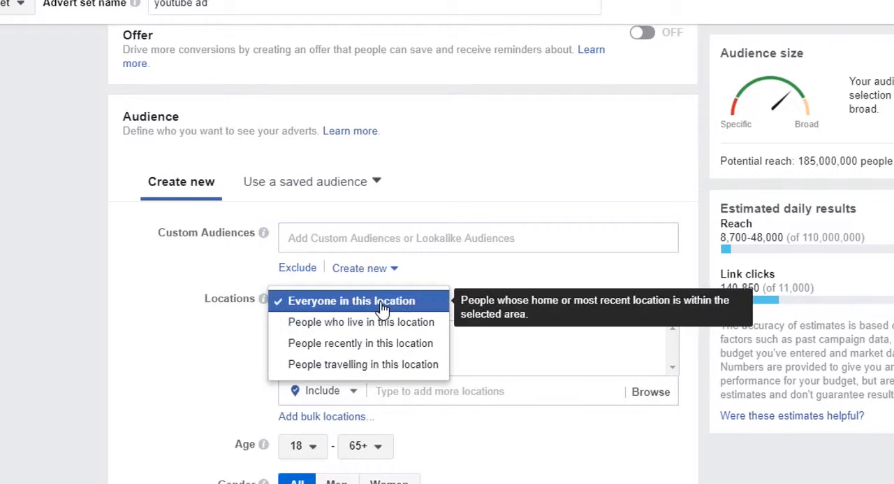
{"action": "left_click", "coordinate": [233, 300]}
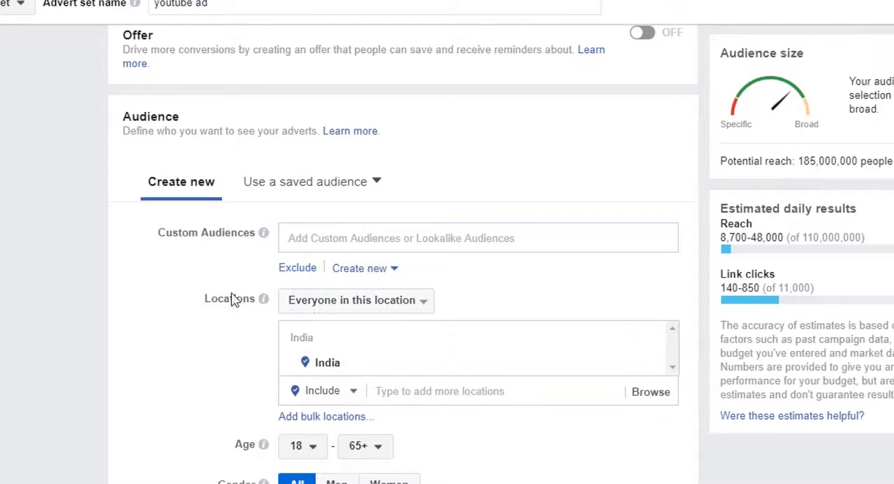
{"action": "left_click", "coordinate": [373, 308]}
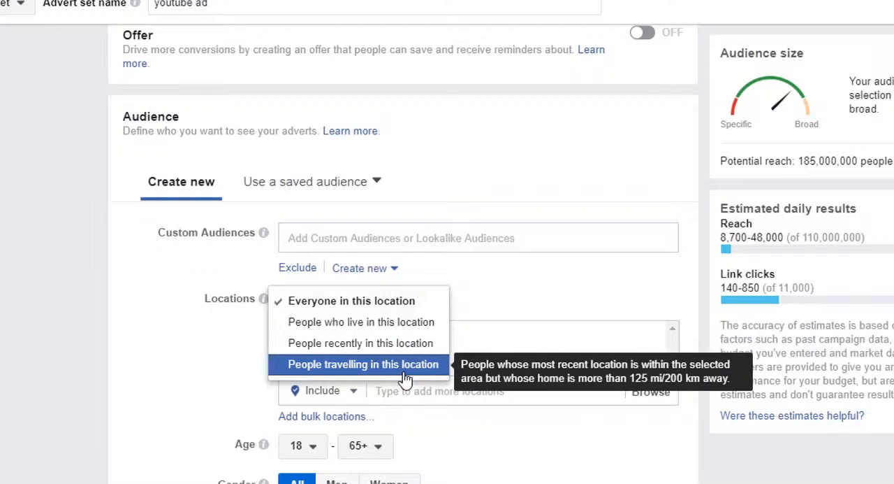
{"action": "left_click", "coordinate": [345, 304]}
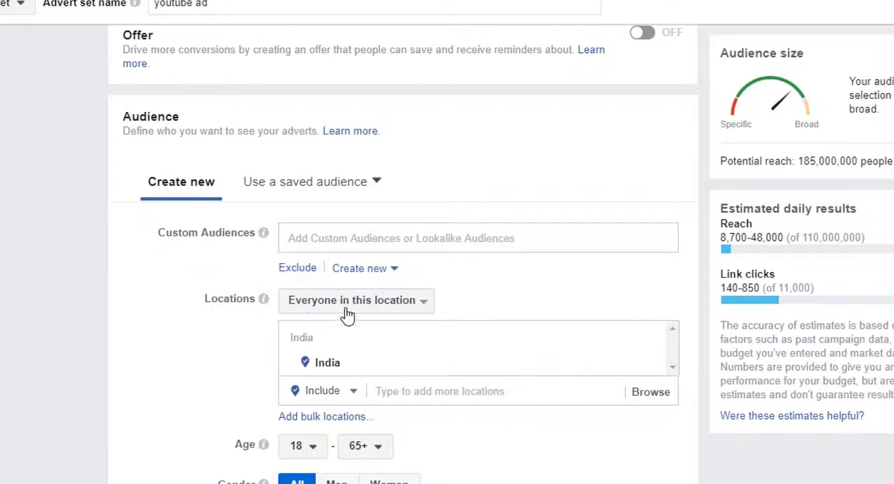
{"action": "left_click", "coordinate": [351, 307]}
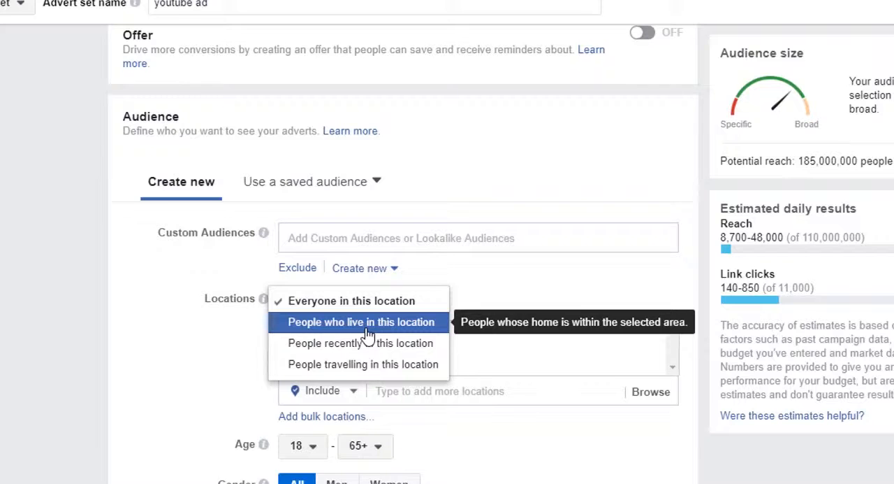
{"action": "left_click", "coordinate": [368, 325]}
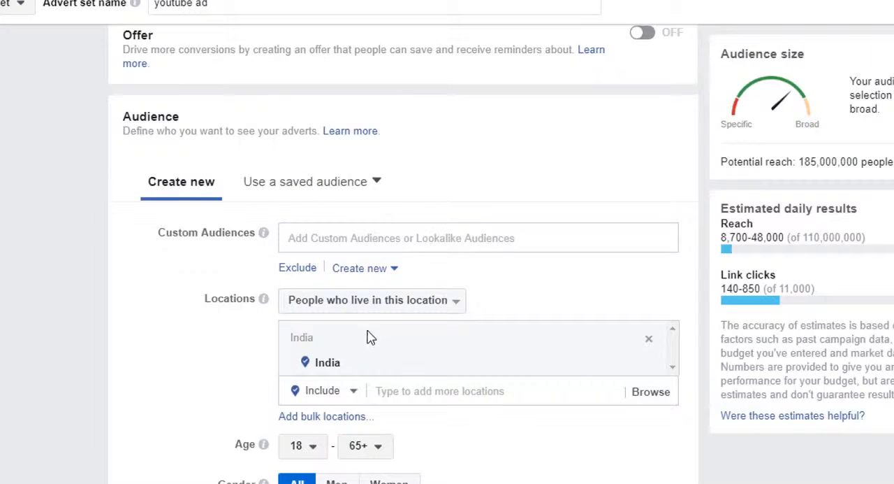
Add the country China to the audience's included locations and remove it again
{"action": "scroll", "coordinate": [329, 323], "scroll_direction": "down", "scroll_amount": 3}
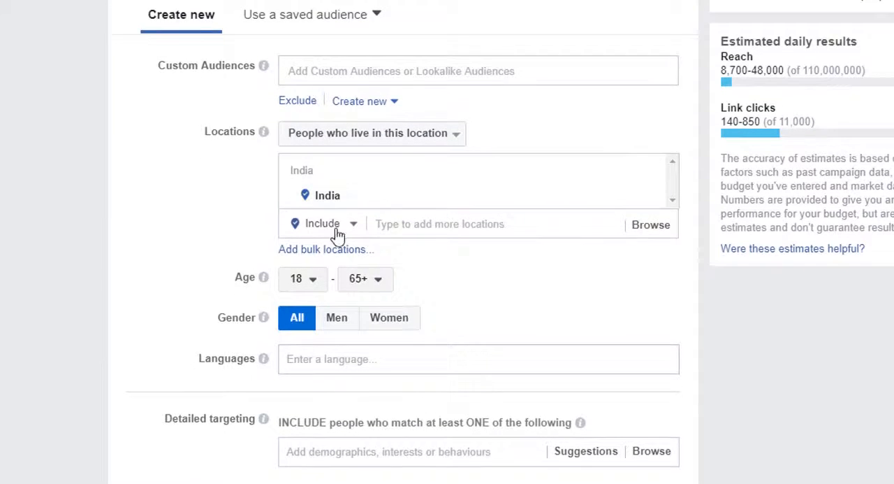
{"action": "left_click", "coordinate": [401, 225]}
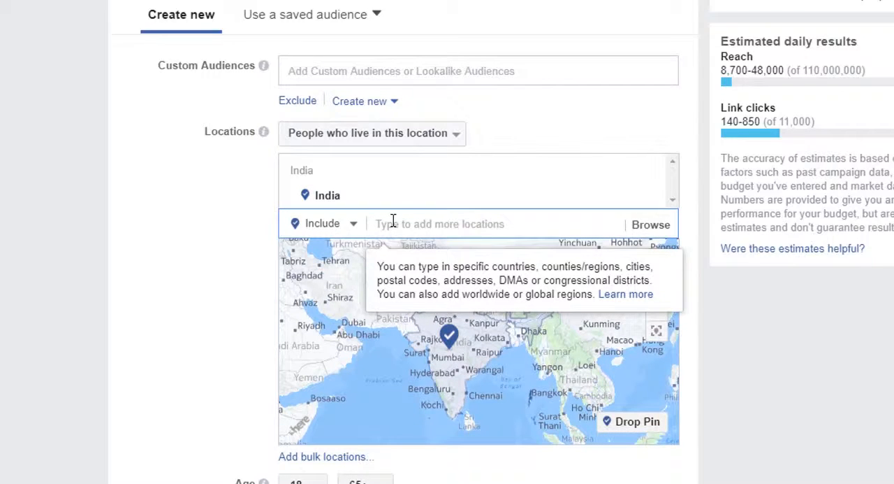
{"action": "type", "text": "china"}
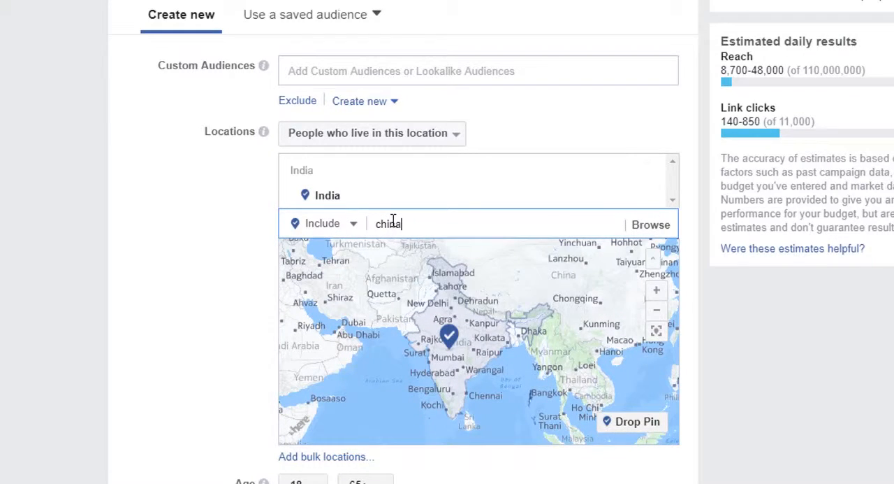
{"action": "scroll", "coordinate": [393, 221], "scroll_direction": "up", "scroll_amount": 1}
{"action": "scroll", "coordinate": [448, 343], "scroll_direction": "down", "scroll_amount": 1}
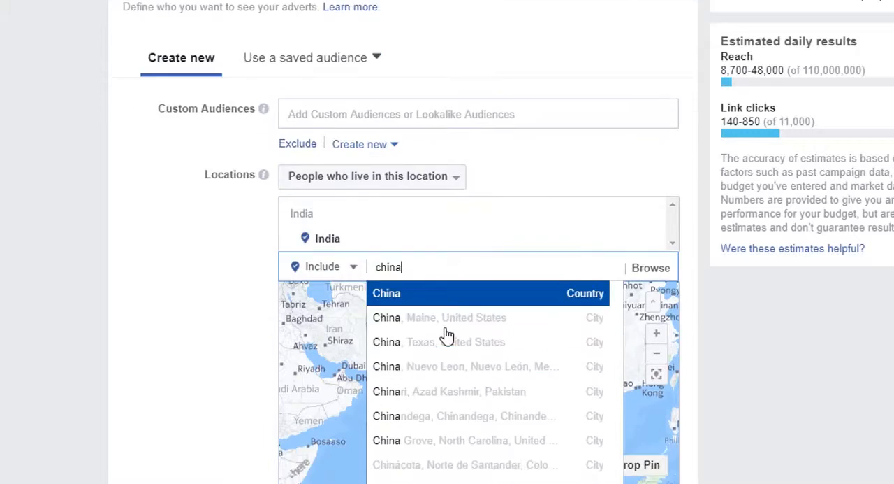
{"action": "left_click", "coordinate": [490, 261]}
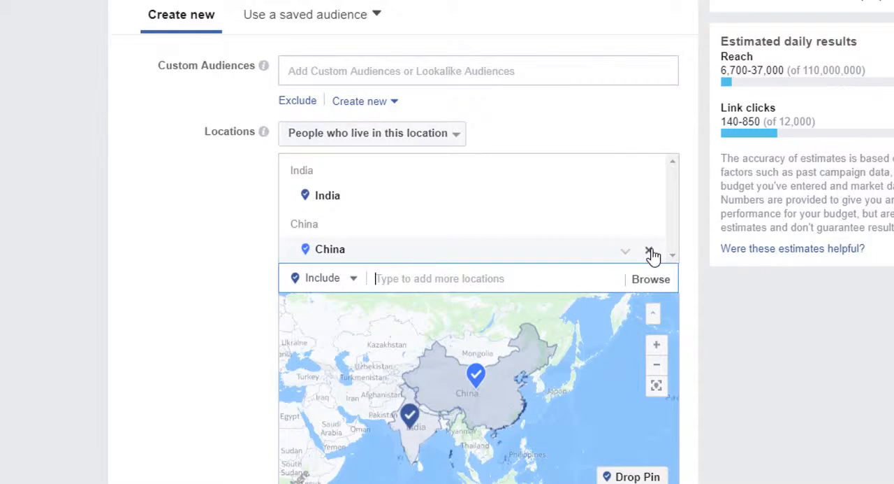
{"action": "left_click", "coordinate": [649, 252]}
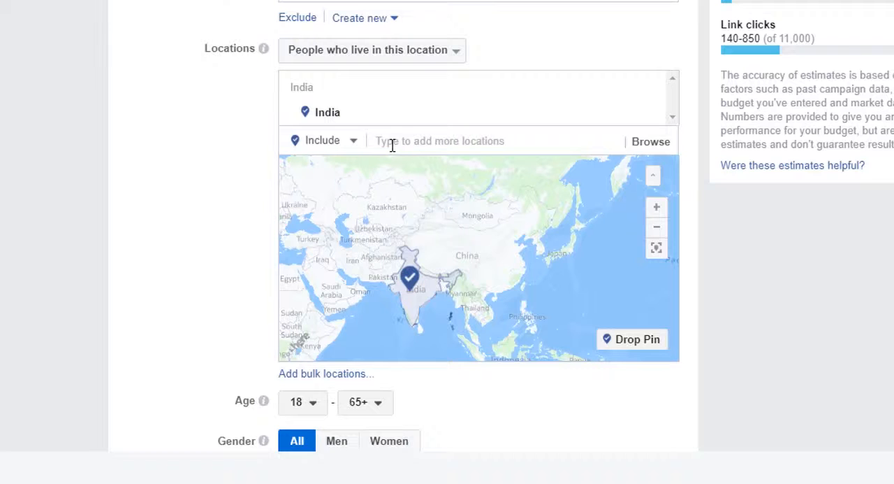
Try the city Indore, Madhya Pradesh, as the audience location and remove it again
{"action": "left_click", "coordinate": [392, 145]}
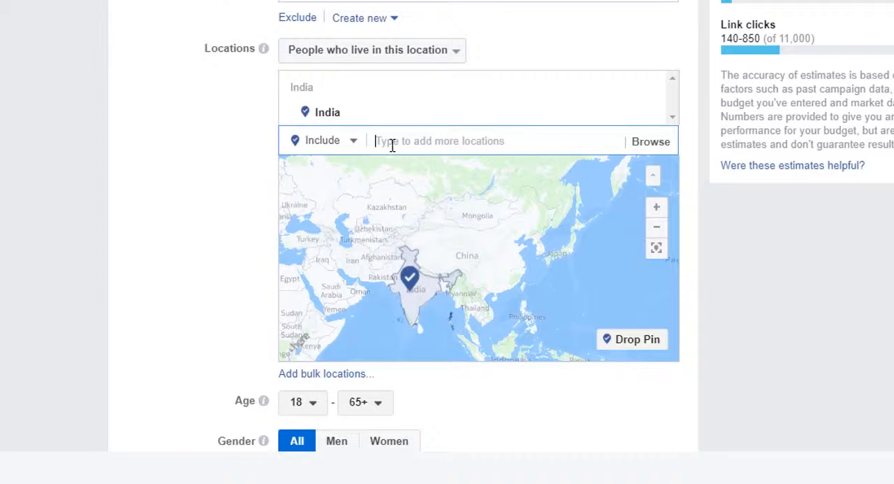
{"action": "type", "text": "indore"}
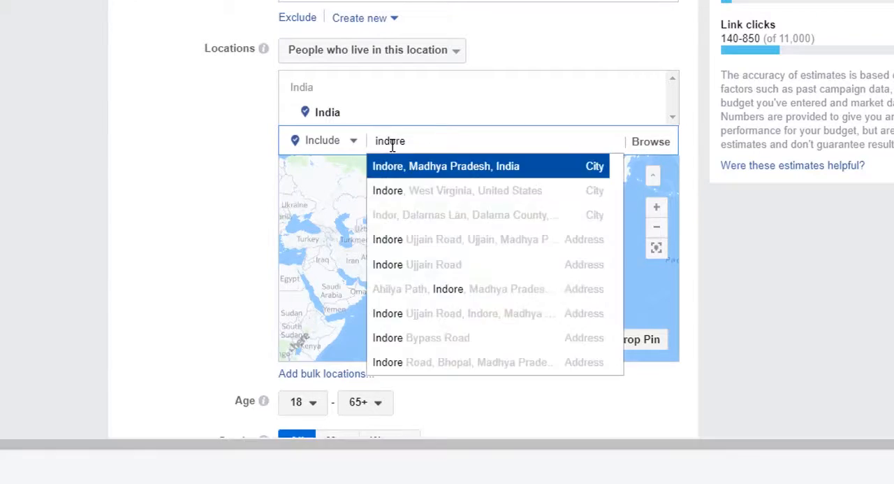
{"action": "left_click", "coordinate": [448, 173]}
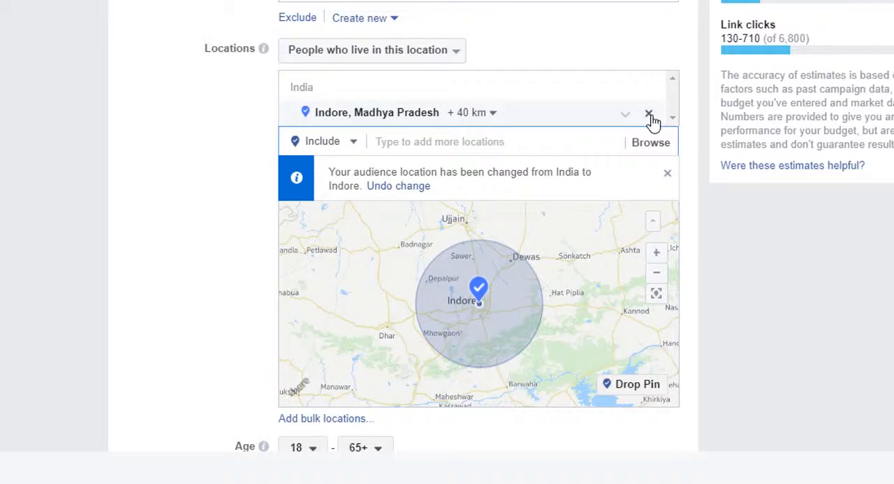
{"action": "left_click", "coordinate": [649, 114]}
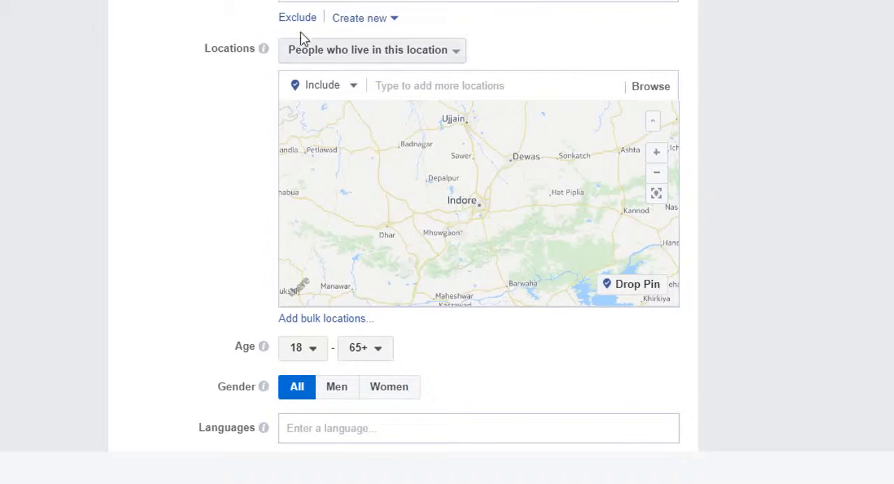
Include the country India as the audience location
{"action": "scroll", "coordinate": [404, 245], "scroll_direction": "down", "scroll_amount": 1}
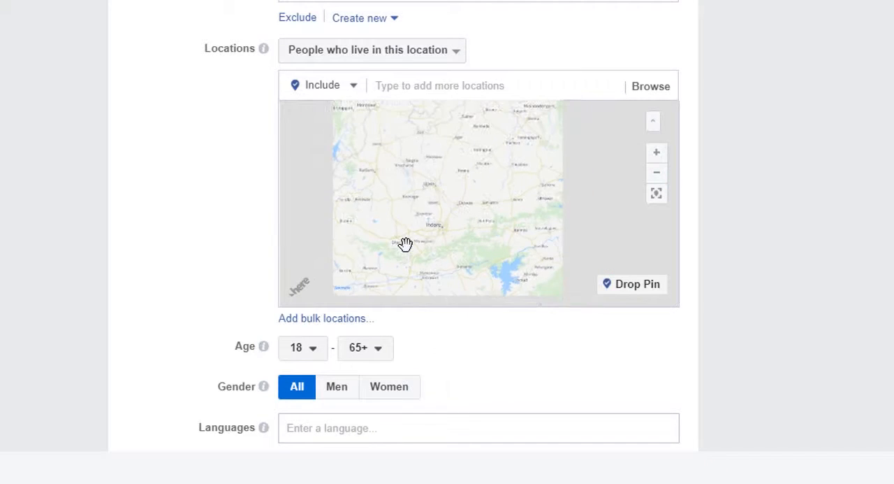
{"action": "scroll", "coordinate": [416, 235], "scroll_direction": "down", "scroll_amount": 3}
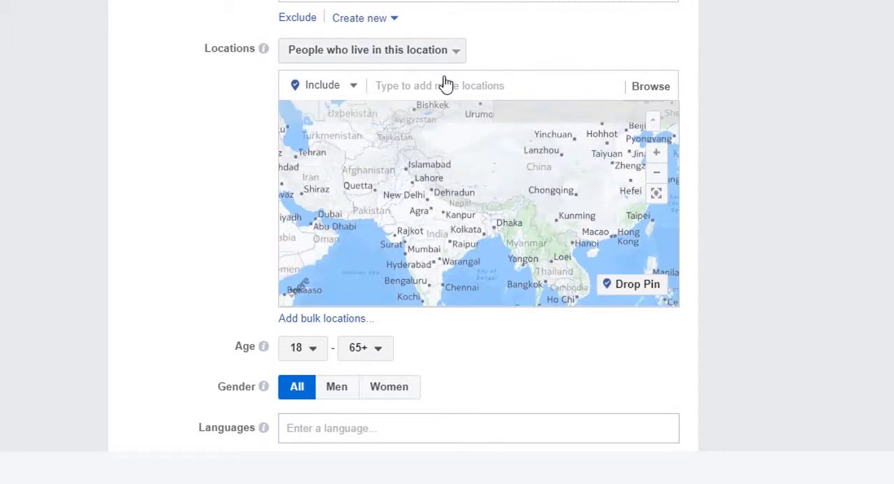
{"action": "left_click", "coordinate": [463, 96]}
{"action": "type", "text": "india"}
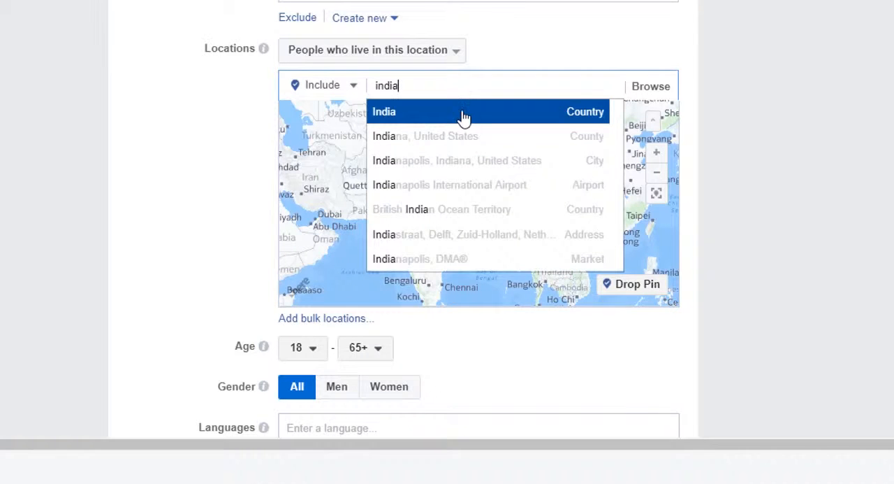
{"action": "key", "text": "Return"}
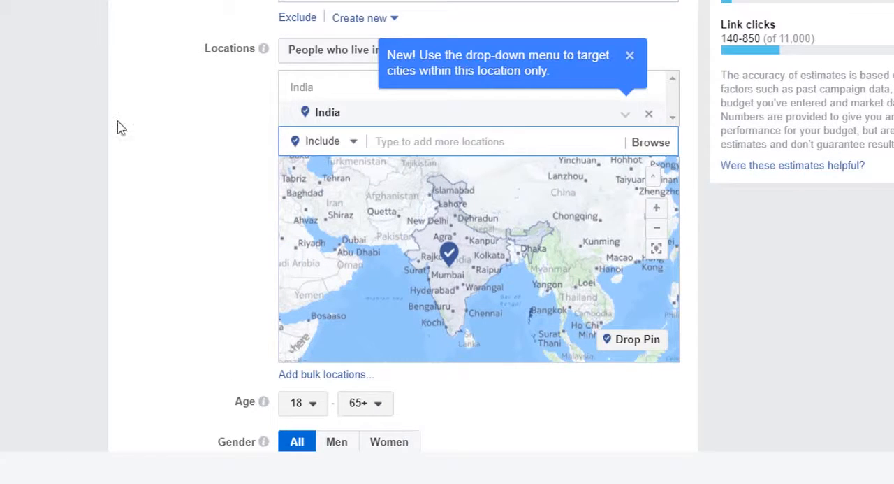
{"action": "left_click", "coordinate": [155, 144]}
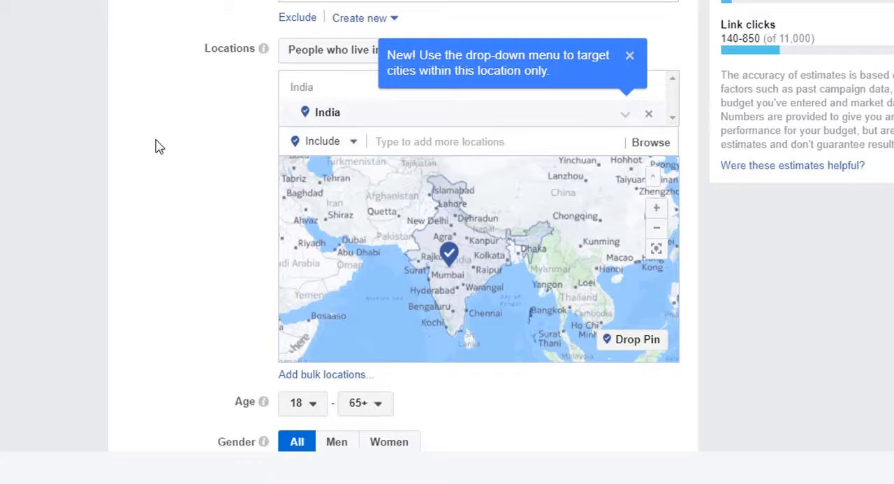
Dismiss the location tip and set the audience's age range to 15–50
{"action": "left_click", "coordinate": [630, 56]}
{"action": "scroll", "coordinate": [99, 170], "scroll_direction": "down", "scroll_amount": 4}
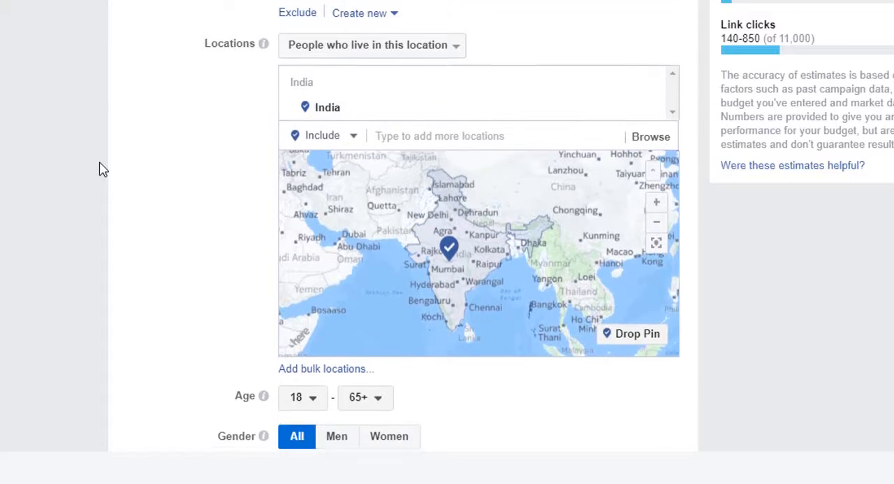
{"action": "scroll", "coordinate": [100, 170], "scroll_direction": "down", "scroll_amount": 1}
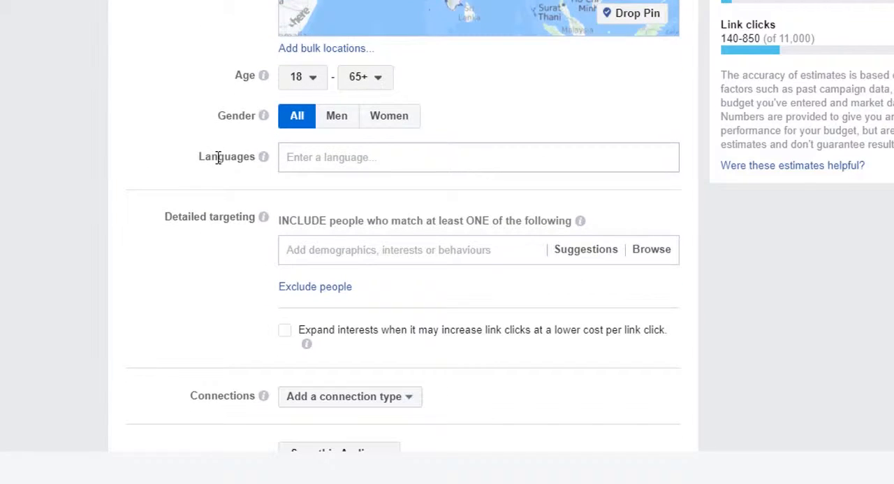
{"action": "left_click", "coordinate": [312, 88]}
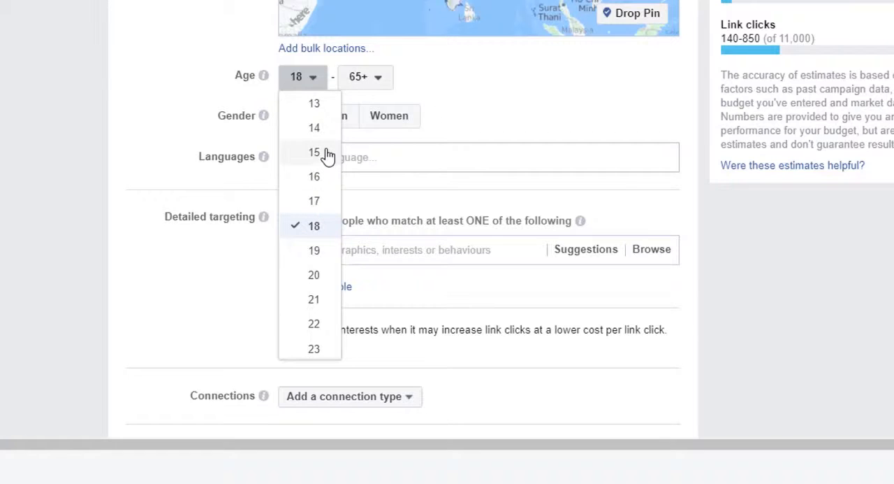
{"action": "left_click", "coordinate": [371, 82]}
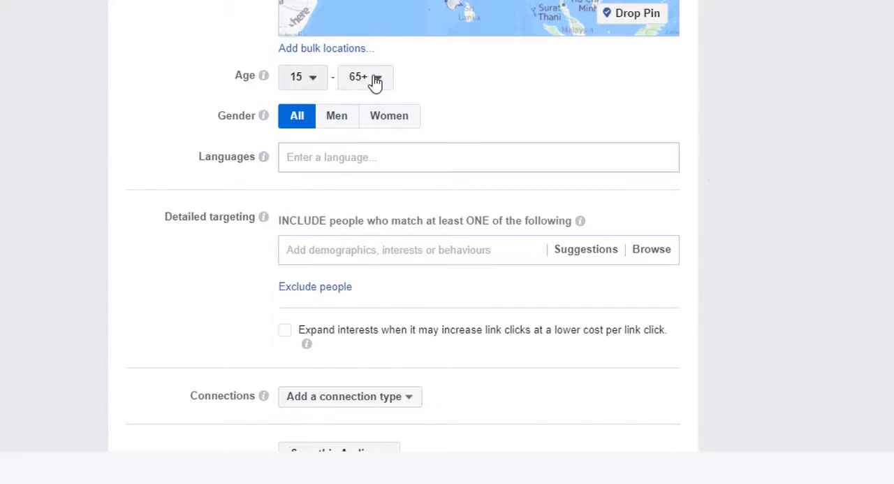
{"action": "left_click", "coordinate": [371, 81]}
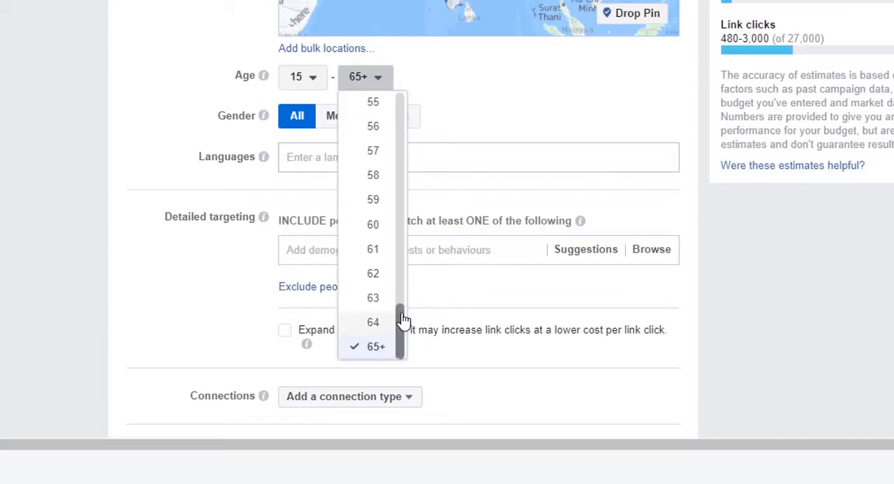
{"action": "left_click_drag", "start_coordinate": [401, 315], "coordinate": [403, 260]}
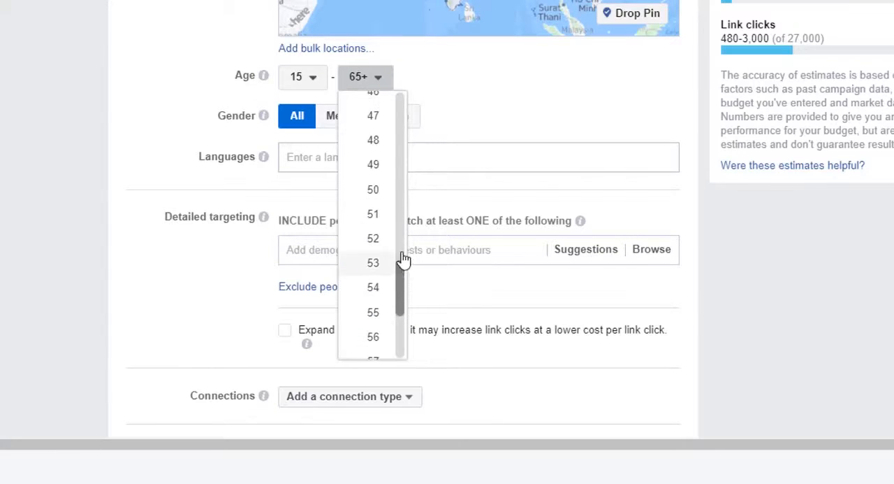
{"action": "left_click", "coordinate": [380, 198]}
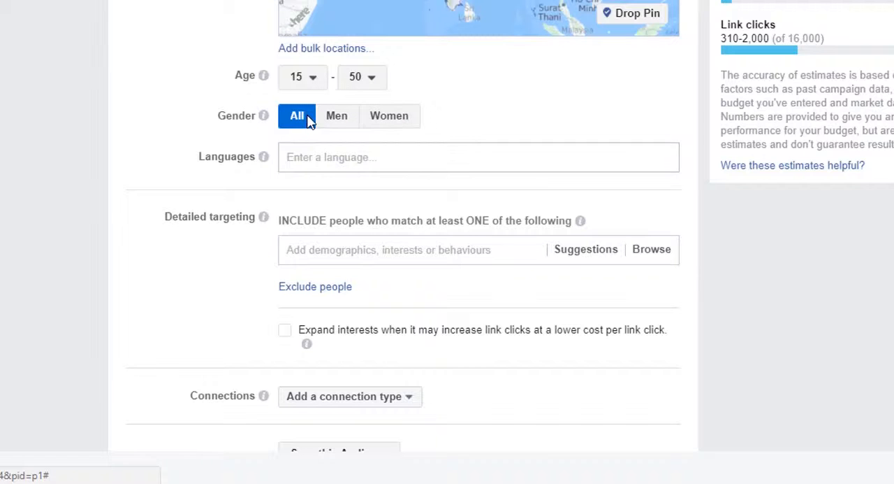
Add English (All) as the audience's language
{"action": "left_click", "coordinate": [325, 154]}
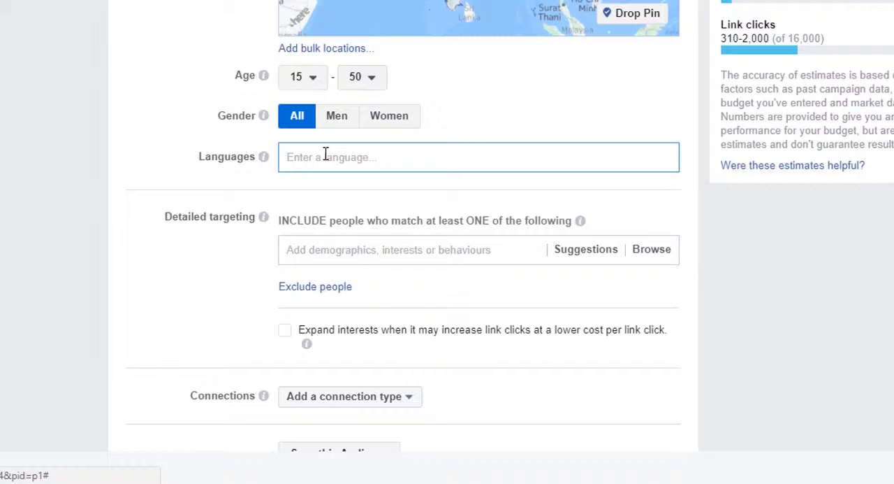
{"action": "type", "text": "eng"}
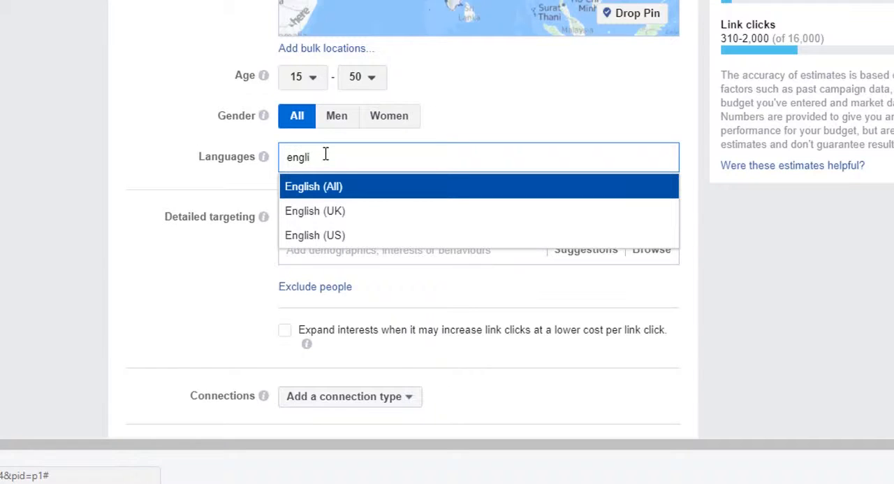
{"action": "type", "text": "li"}
{"action": "key", "text": "Return"}
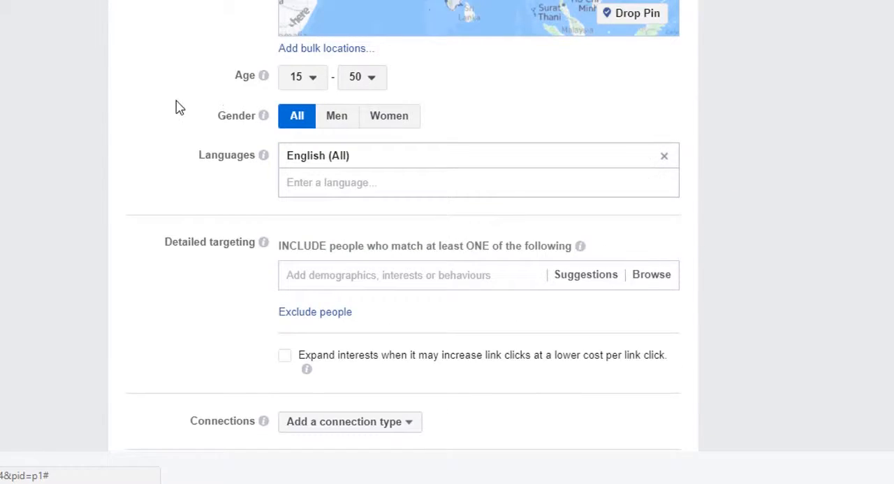
Add the interests Backpack and Hrithik Roshan to the audience's detailed targeting
{"action": "scroll", "coordinate": [180, 107], "scroll_direction": "down", "scroll_amount": 3}
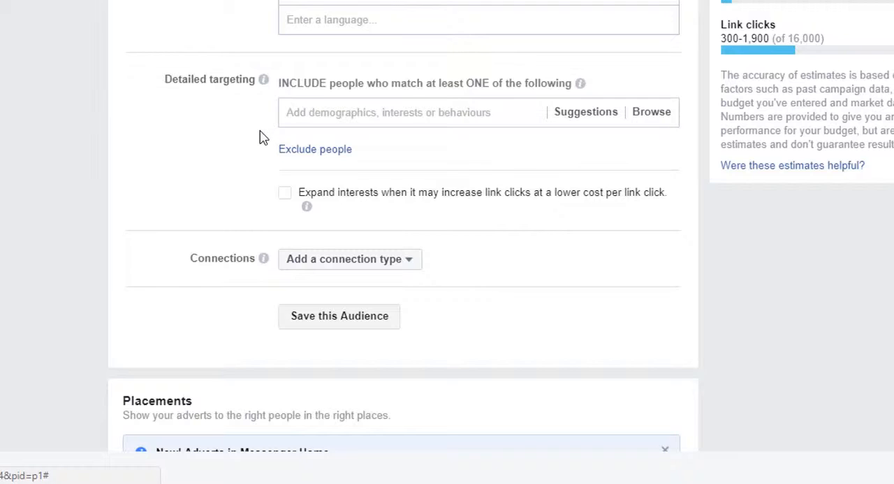
{"action": "left_click", "coordinate": [342, 110]}
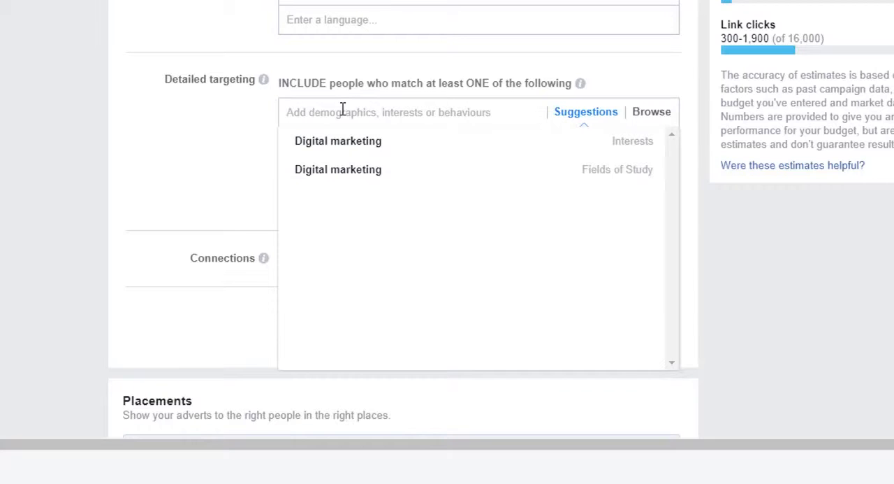
{"action": "type", "text": "backpack"}
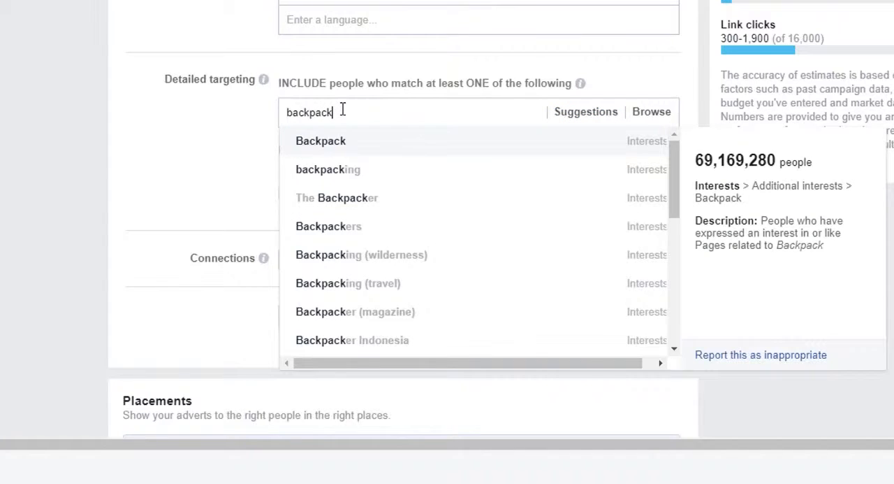
{"action": "left_click", "coordinate": [367, 144]}
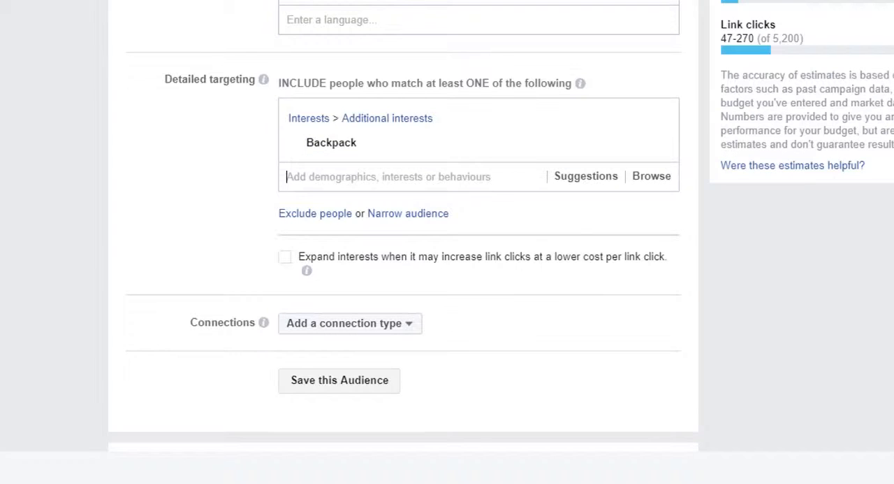
{"action": "mouse_move", "coordinate": [333, 143]}
{"action": "type", "text": "hrithik"}
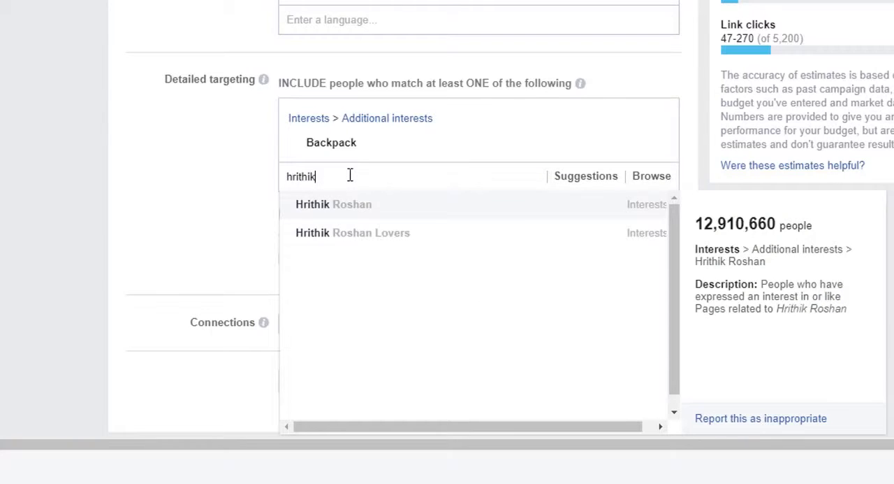
{"action": "left_click", "coordinate": [384, 215]}
{"action": "mouse_move", "coordinate": [306, 175]}
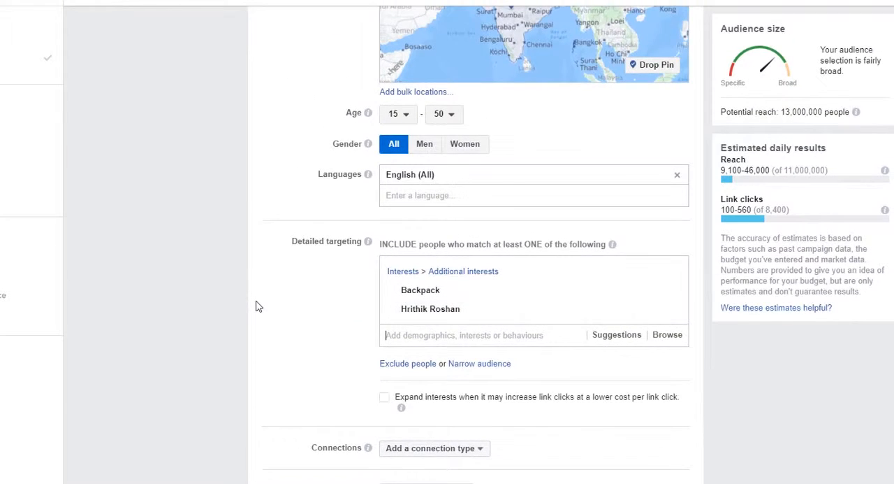
{"action": "scroll", "coordinate": [256, 305], "scroll_direction": "down", "scroll_amount": 3}
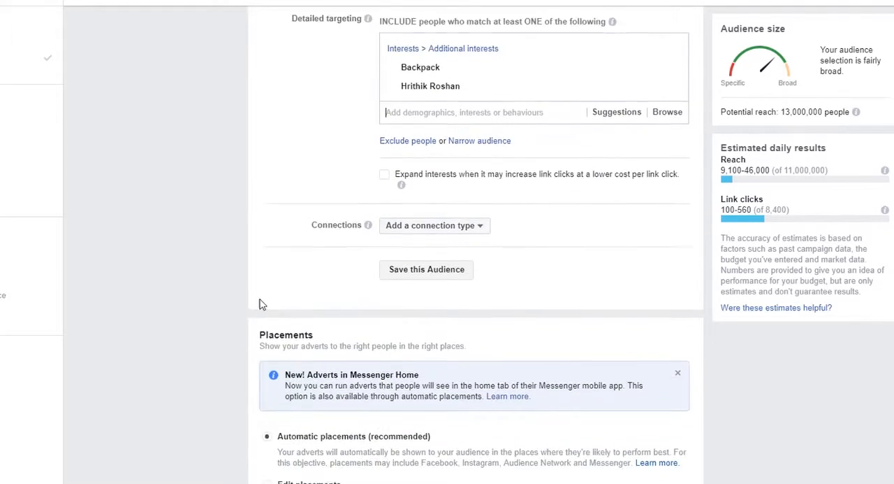
{"action": "scroll", "coordinate": [380, 228], "scroll_direction": "up", "scroll_amount": 1}
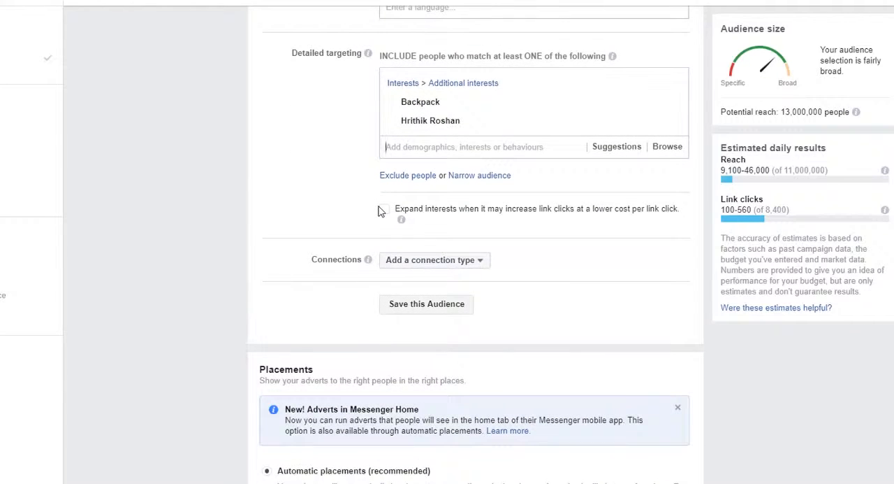
{"action": "scroll", "coordinate": [275, 200], "scroll_direction": "down", "scroll_amount": 3}
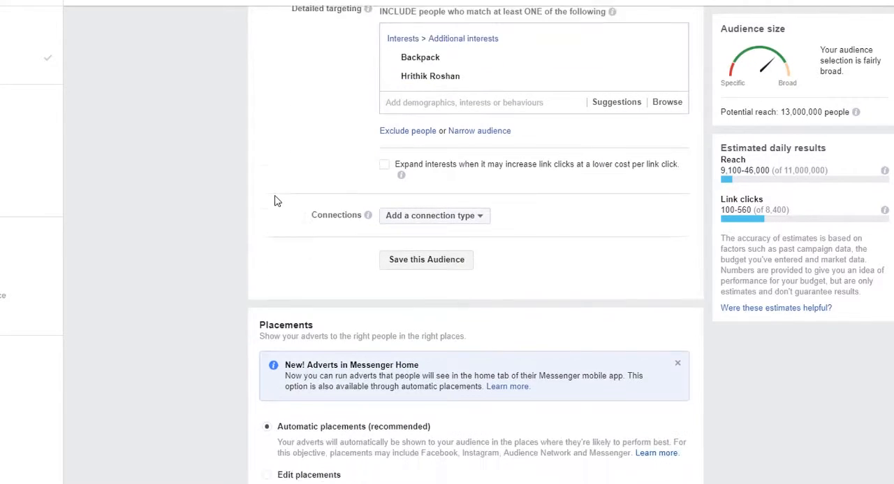
{"action": "scroll", "coordinate": [391, 104], "scroll_direction": "up", "scroll_amount": 2}
{"action": "left_click", "coordinate": [403, 83]}
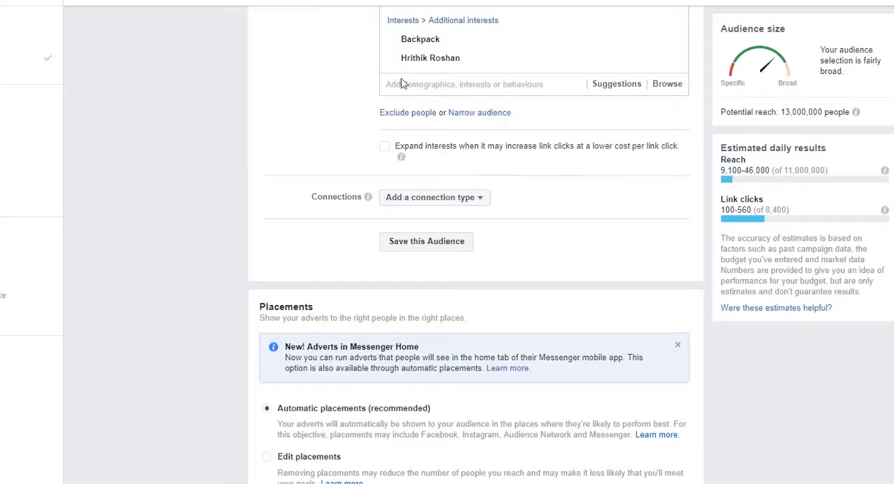
Examine the platforms and devices offered under Edit placements and return to Automatic placements
{"action": "scroll", "coordinate": [332, 192], "scroll_direction": "down", "scroll_amount": 3}
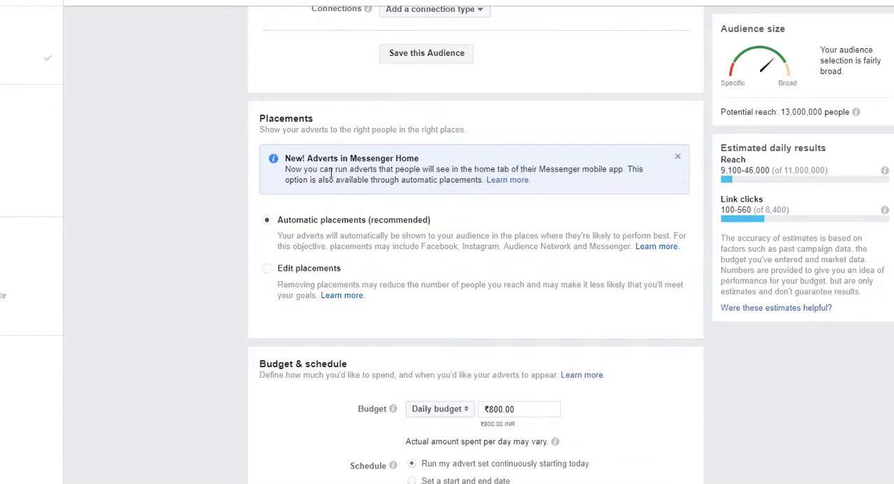
{"action": "scroll", "coordinate": [334, 168], "scroll_direction": "down", "scroll_amount": 2}
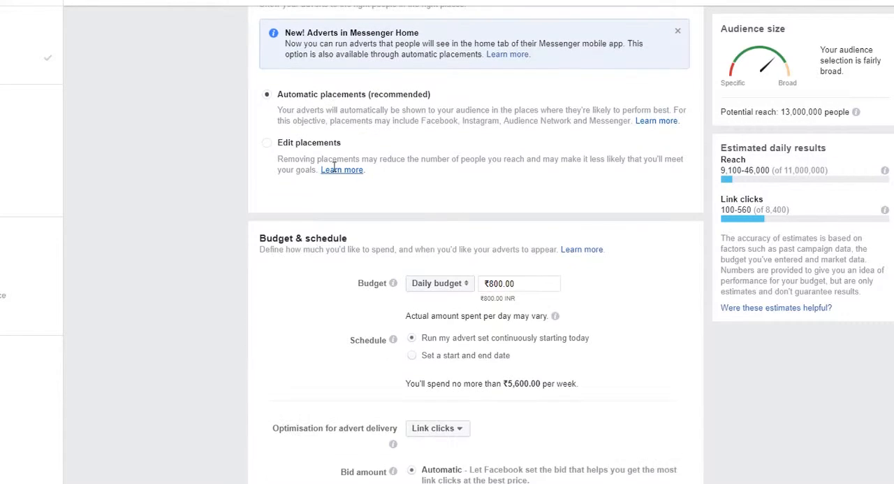
{"action": "scroll", "coordinate": [333, 172], "scroll_direction": "up", "scroll_amount": 1}
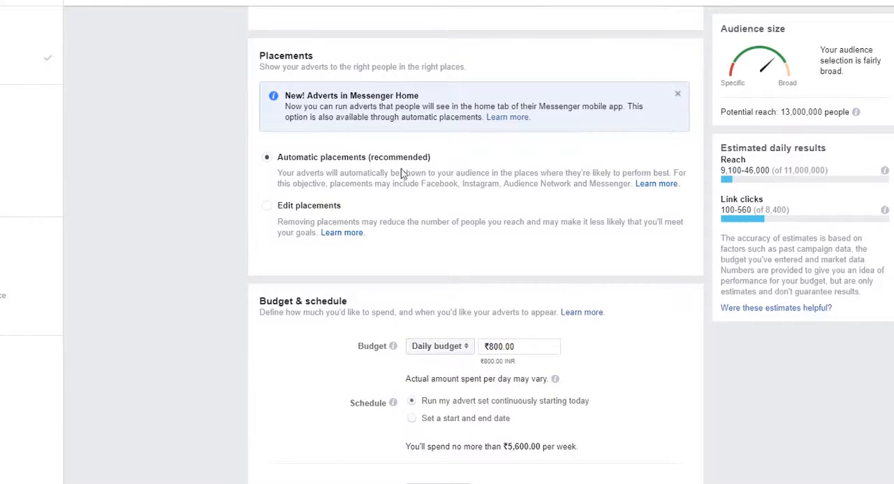
{"action": "left_click", "coordinate": [265, 207]}
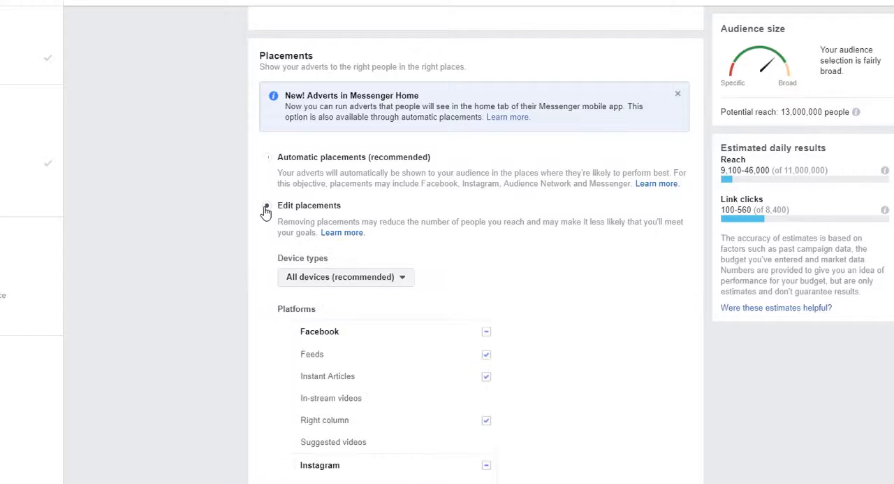
{"action": "scroll", "coordinate": [397, 206], "scroll_direction": "down", "scroll_amount": 2}
{"action": "scroll", "coordinate": [398, 205], "scroll_direction": "up", "scroll_amount": 2}
{"action": "scroll", "coordinate": [273, 171], "scroll_direction": "down", "scroll_amount": 4}
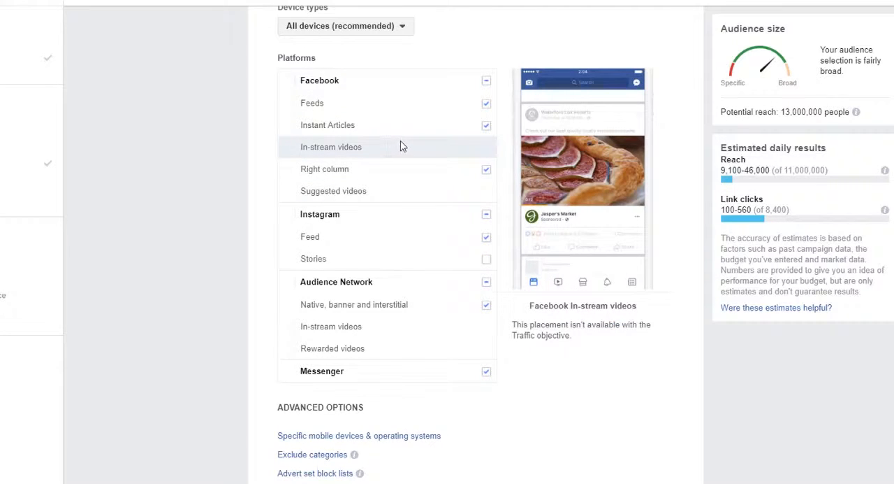
{"action": "scroll", "coordinate": [399, 144], "scroll_direction": "up", "scroll_amount": 3}
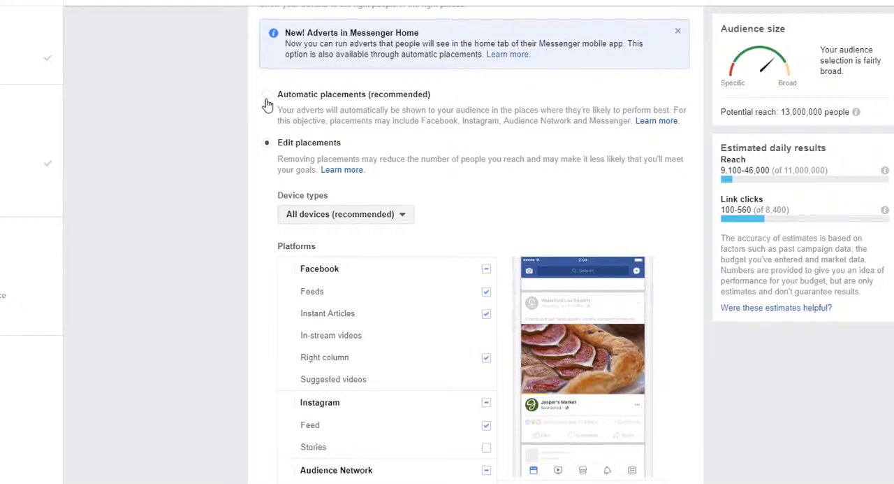
{"action": "left_click", "coordinate": [267, 96]}
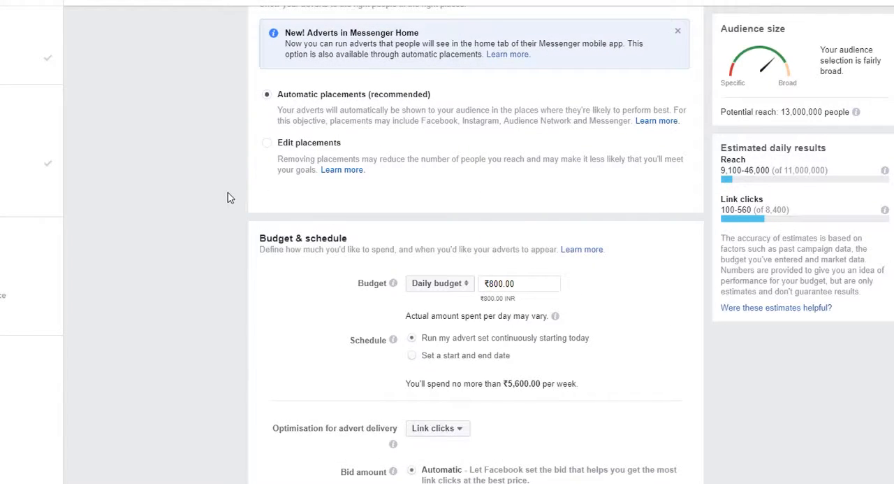
Set the advert set's daily budget to ₹100
{"action": "scroll", "coordinate": [228, 196], "scroll_direction": "down", "scroll_amount": 2}
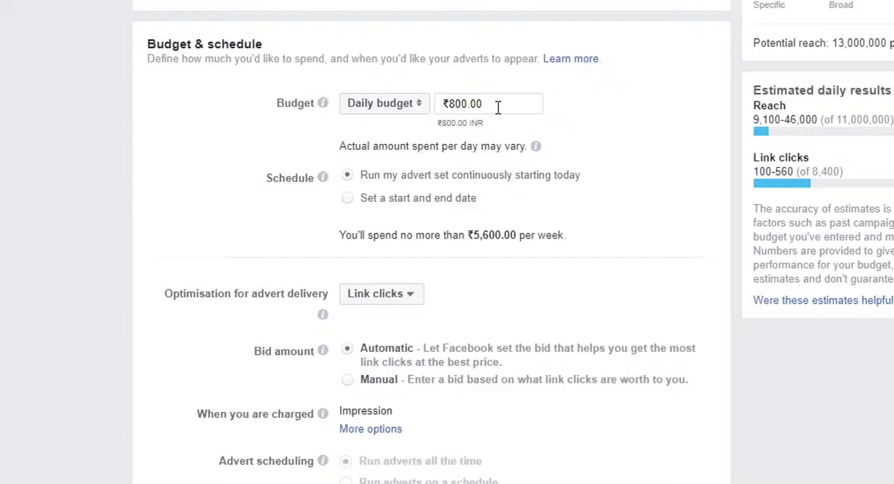
{"action": "left_click_drag", "start_coordinate": [498, 106], "coordinate": [374, 126]}
{"action": "type", "text": "100"}
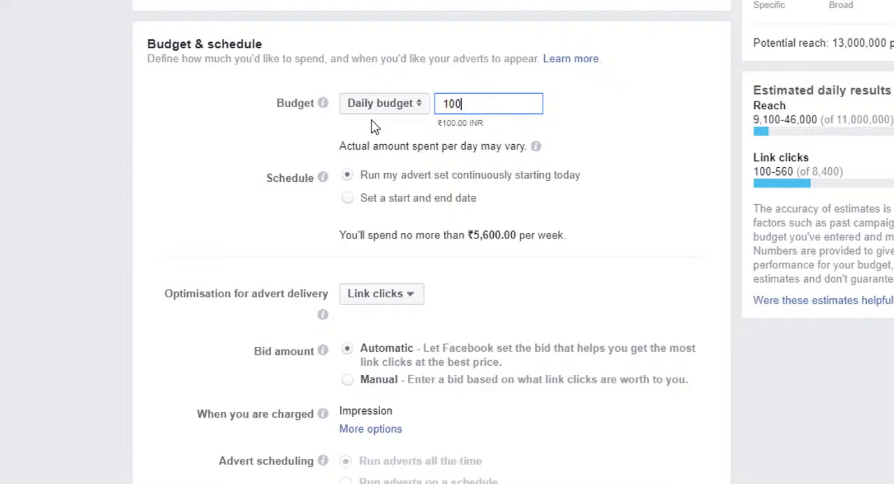
{"action": "left_click", "coordinate": [36, 118]}
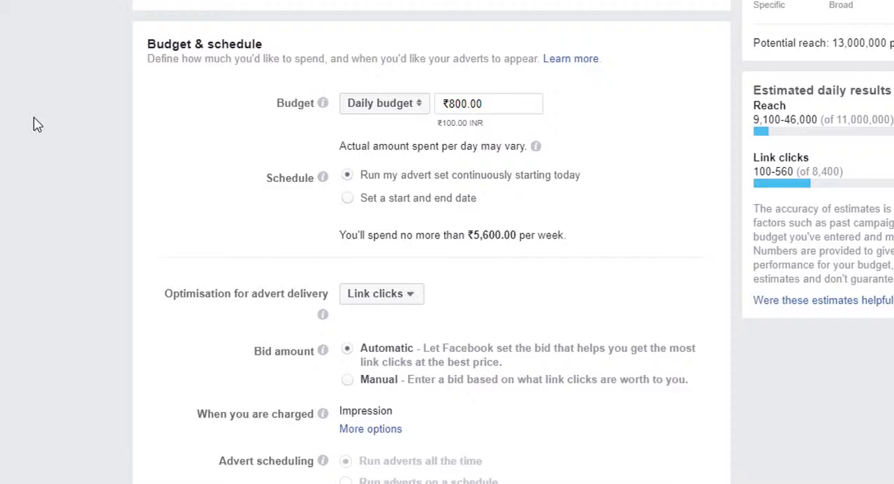
Review the optimisation options for advert delivery, keeping Link clicks, and switch the bid amount to Manual
{"action": "scroll", "coordinate": [38, 125], "scroll_direction": "down", "scroll_amount": 2}
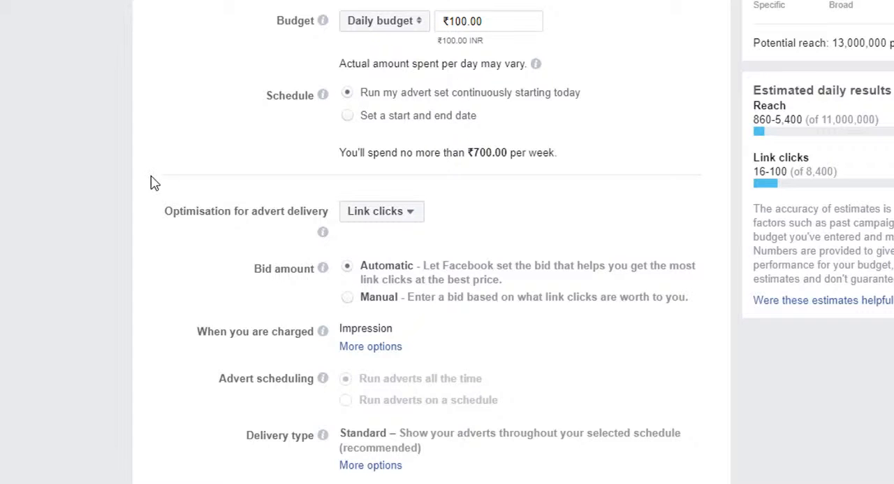
{"action": "scroll", "coordinate": [154, 183], "scroll_direction": "down", "scroll_amount": 1}
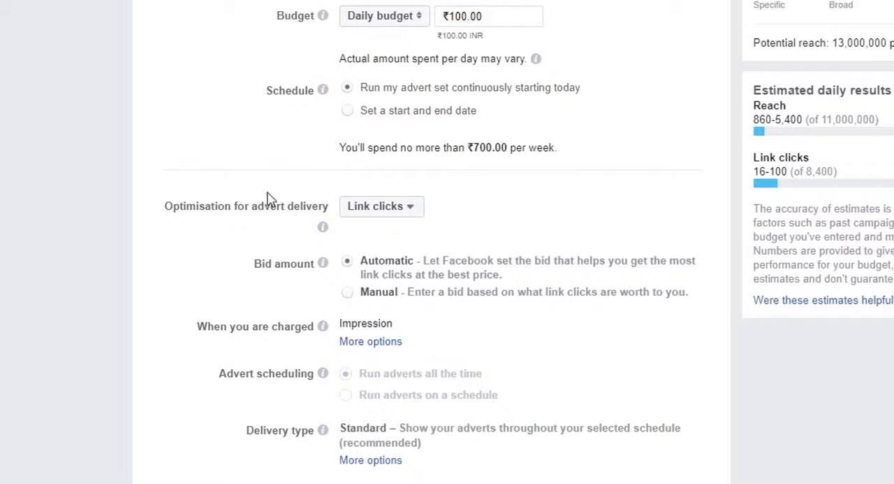
{"action": "left_click", "coordinate": [388, 211]}
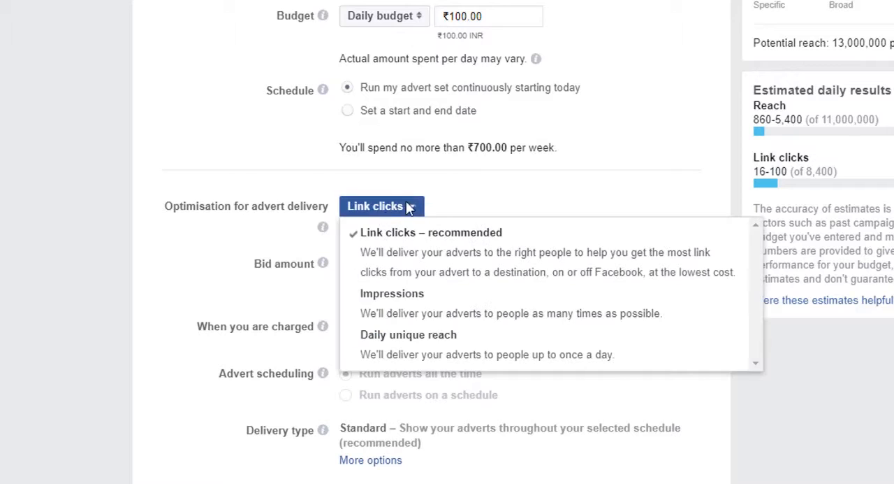
{"action": "left_click", "coordinate": [469, 194]}
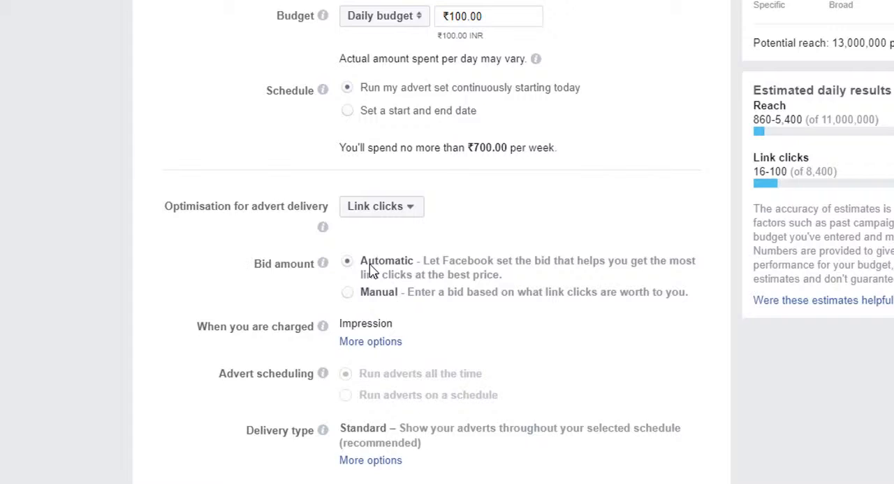
{"action": "left_click", "coordinate": [349, 294]}
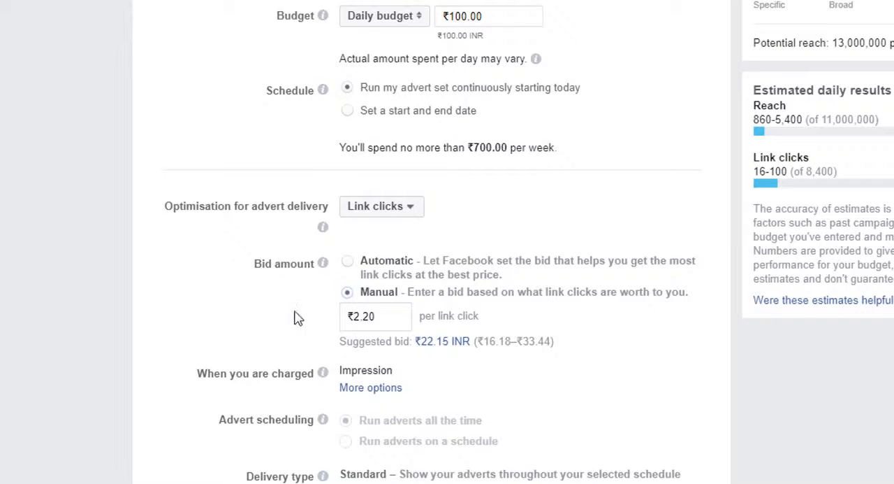
Set the manual bid amount to ₹10 per link click
{"action": "left_click_drag", "start_coordinate": [390, 320], "coordinate": [340, 328]}
{"action": "type", "text": "1"}
{"action": "left_click_drag", "start_coordinate": [369, 314], "coordinate": [339, 321]}
{"action": "type", "text": "10"}
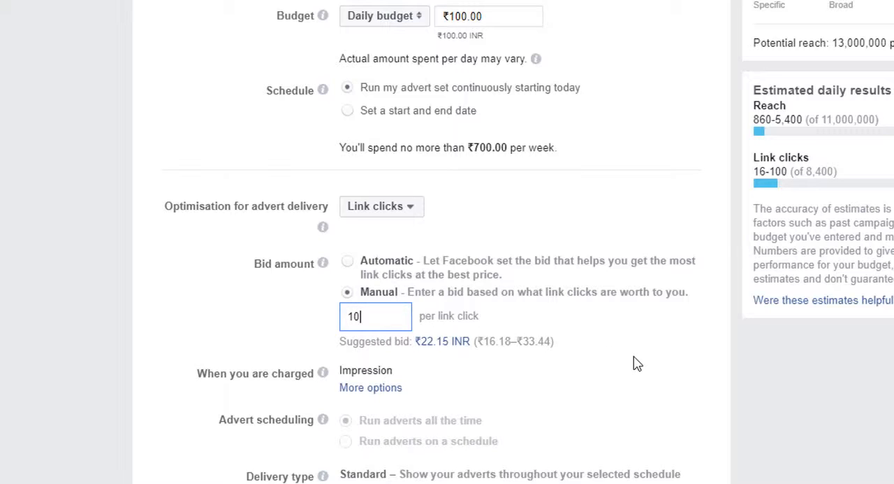
{"action": "left_click", "coordinate": [636, 362]}
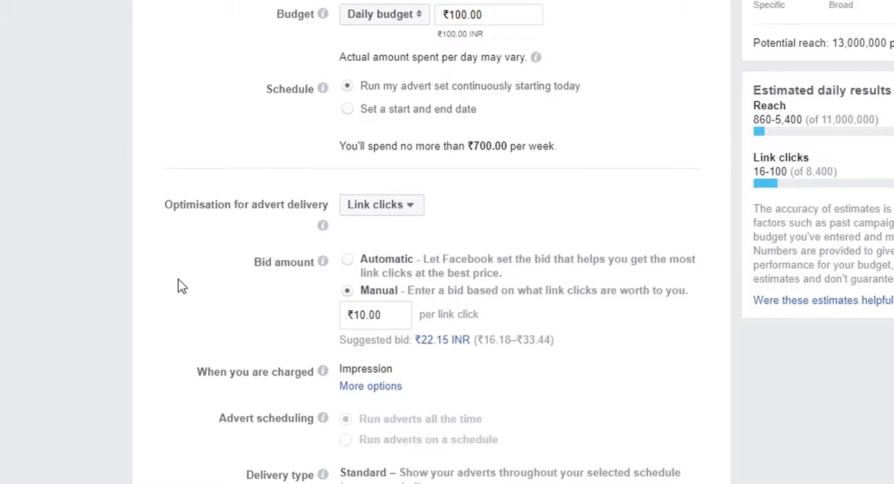
Continue to the advert creation section and choose Single image as the new advert's format
{"action": "scroll", "coordinate": [182, 286], "scroll_direction": "down", "scroll_amount": 1}
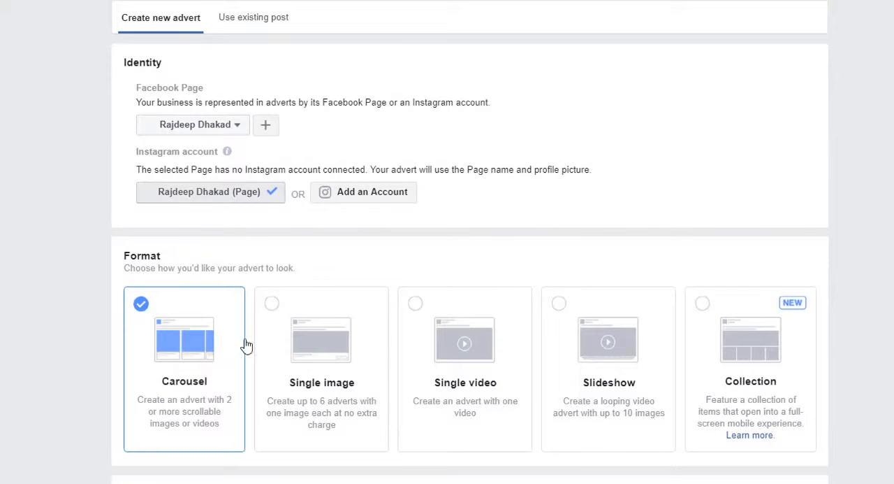
{"action": "scroll", "coordinate": [396, 355], "scroll_direction": "down", "scroll_amount": 2}
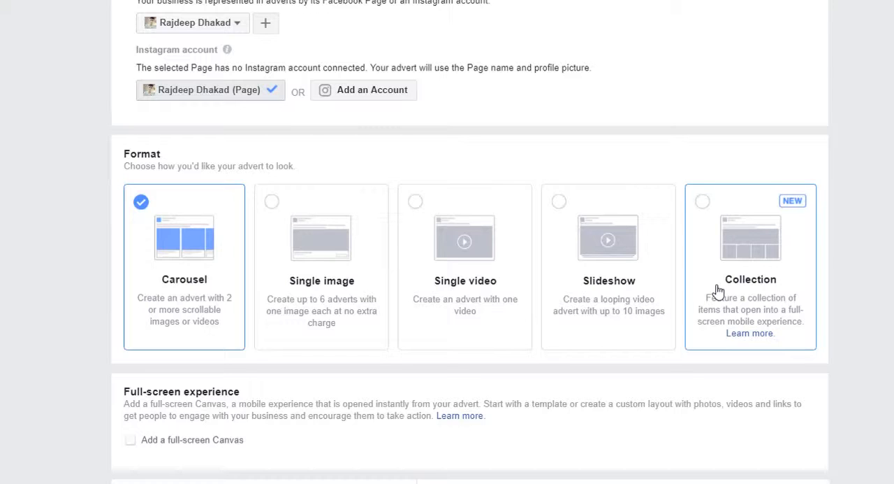
{"action": "scroll", "coordinate": [147, 251], "scroll_direction": "down", "scroll_amount": 2}
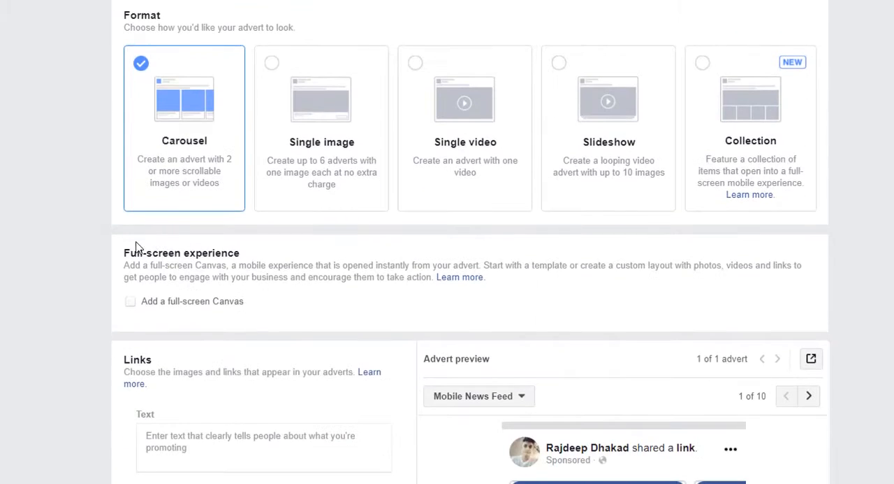
{"action": "scroll", "coordinate": [40, 250], "scroll_direction": "down", "scroll_amount": 1}
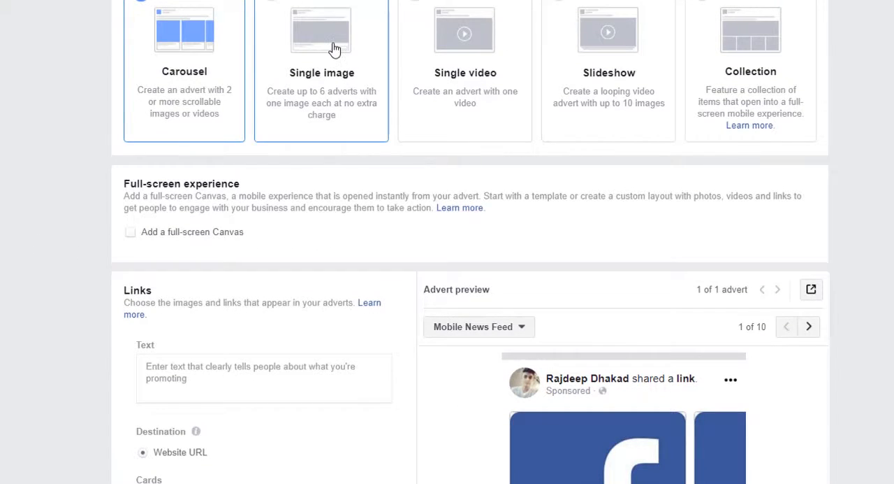
{"action": "left_click", "coordinate": [334, 49]}
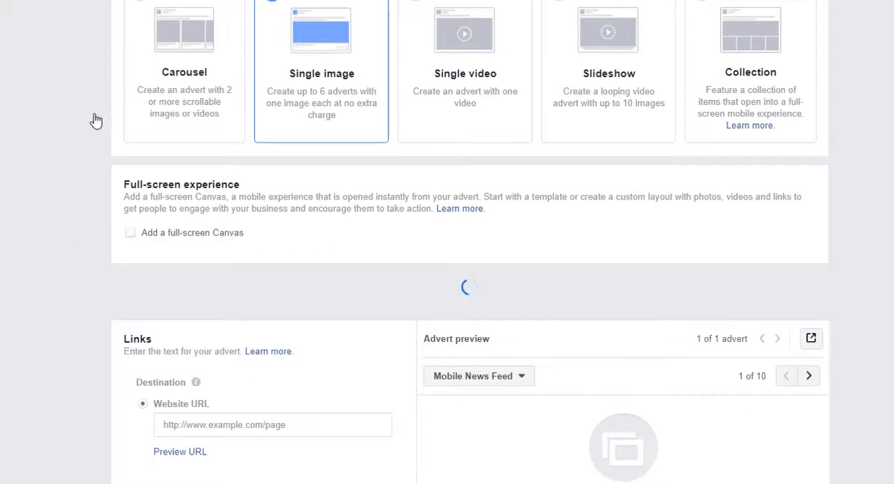
Add the free stock image of paintbrushes against a colour-splattered background as the advert's image
{"action": "scroll", "coordinate": [73, 104], "scroll_direction": "down", "scroll_amount": 2}
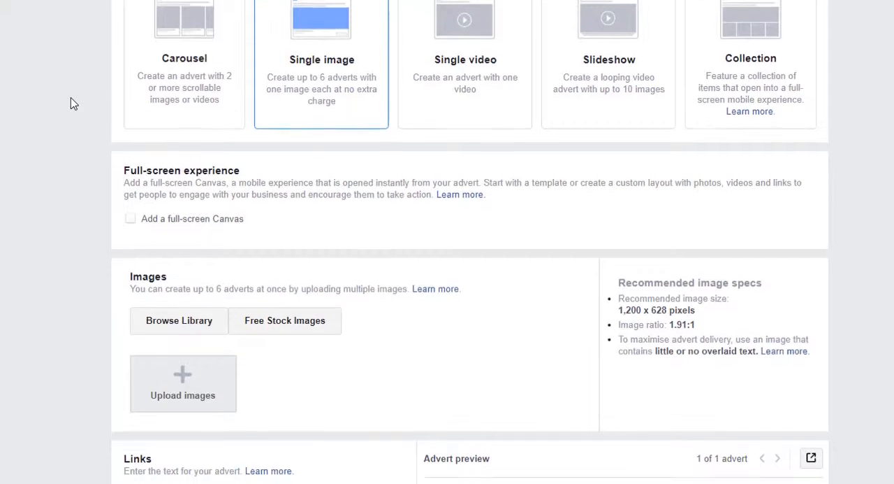
{"action": "scroll", "coordinate": [73, 103], "scroll_direction": "up", "scroll_amount": 2}
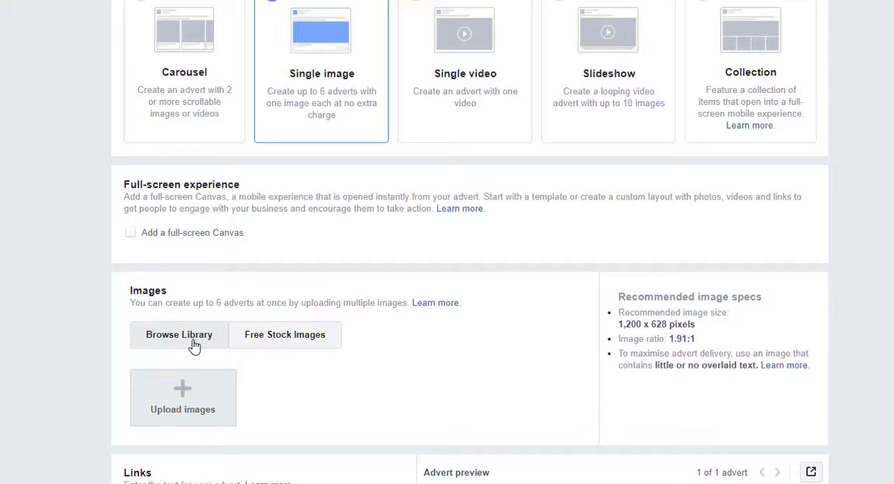
{"action": "left_click", "coordinate": [286, 335]}
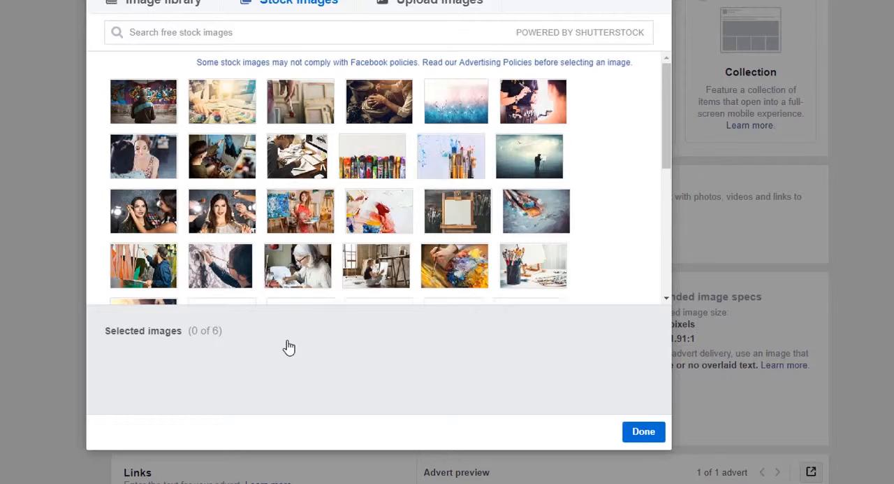
{"action": "mouse_move", "coordinate": [559, 267]}
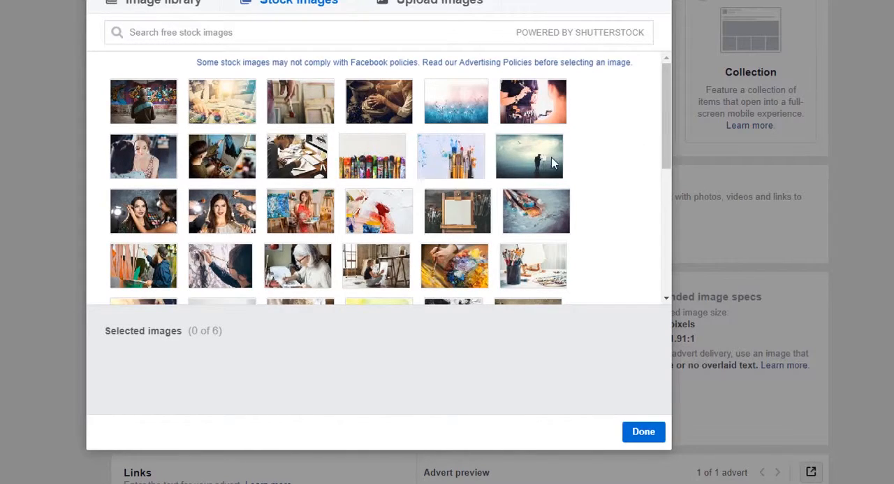
{"action": "left_click", "coordinate": [461, 157]}
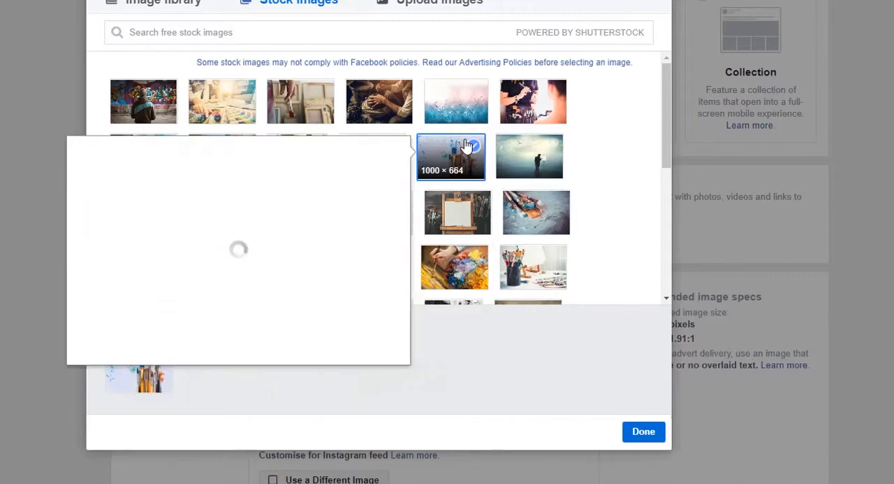
{"action": "left_click", "coordinate": [644, 431]}
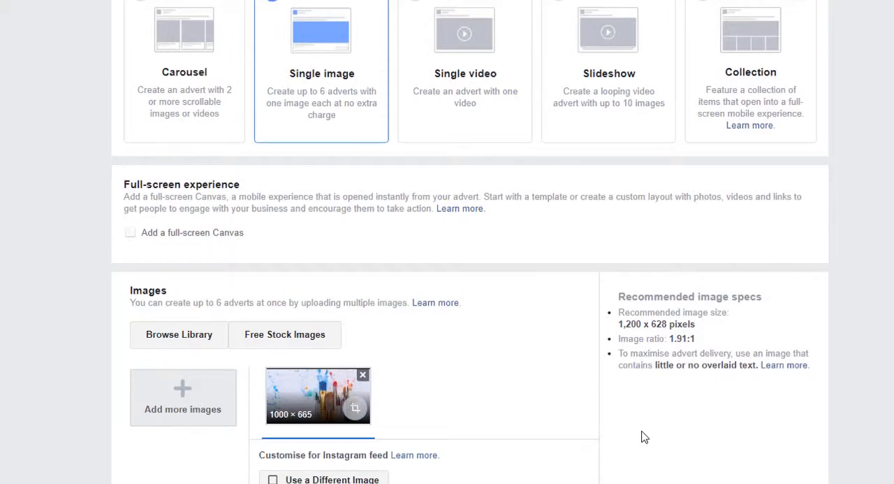
{"action": "scroll", "coordinate": [28, 279], "scroll_direction": "down", "scroll_amount": 3}
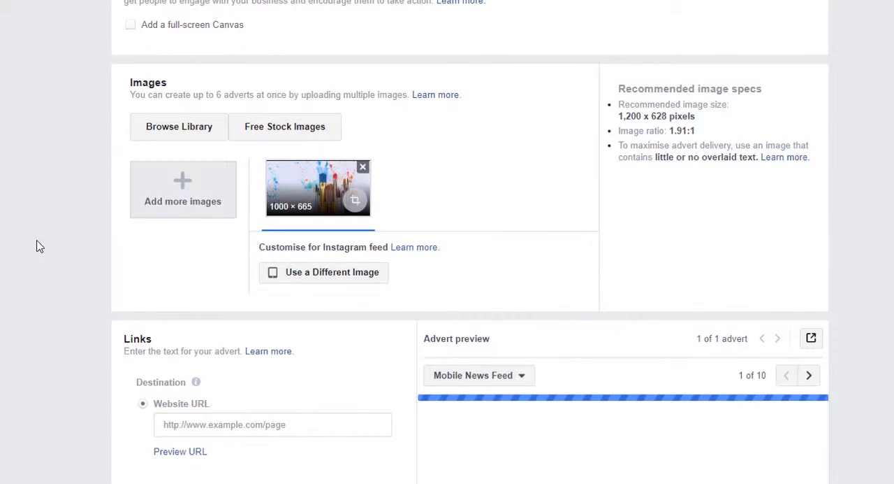
{"action": "scroll", "coordinate": [40, 238], "scroll_direction": "down", "scroll_amount": 3}
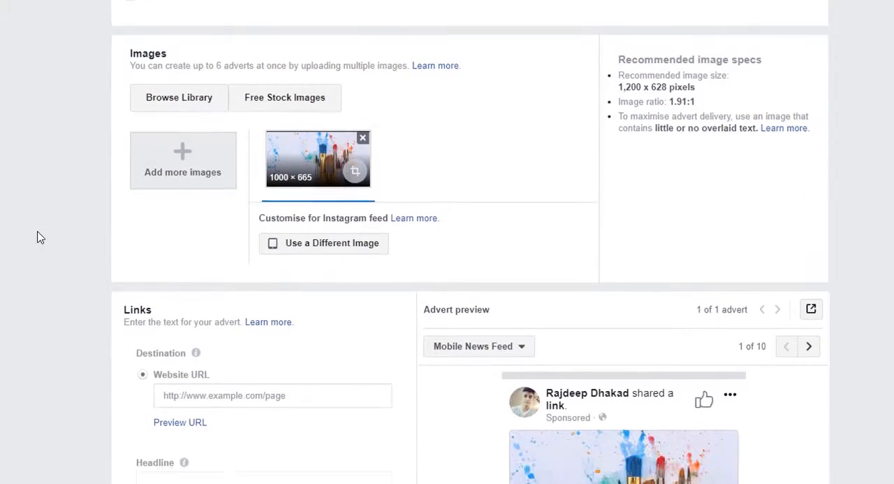
{"action": "scroll", "coordinate": [40, 238], "scroll_direction": "down", "scroll_amount": 1}
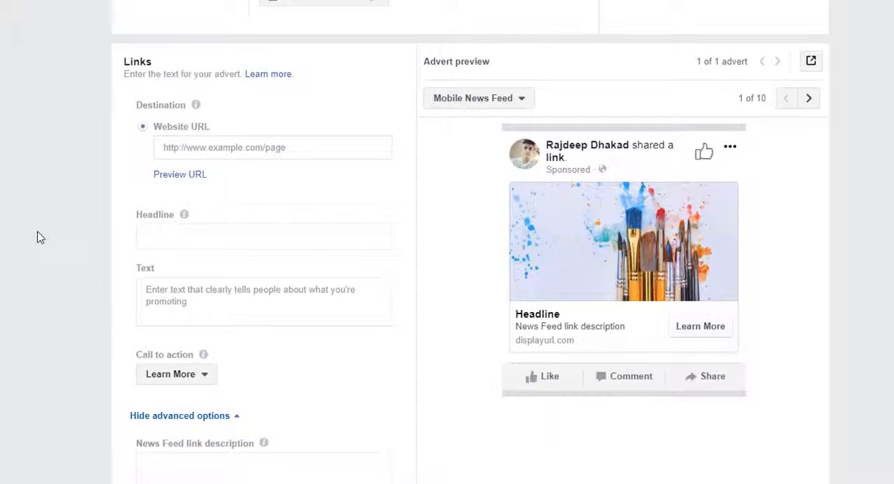
{"action": "scroll", "coordinate": [63, 237], "scroll_direction": "up", "scroll_amount": 4}
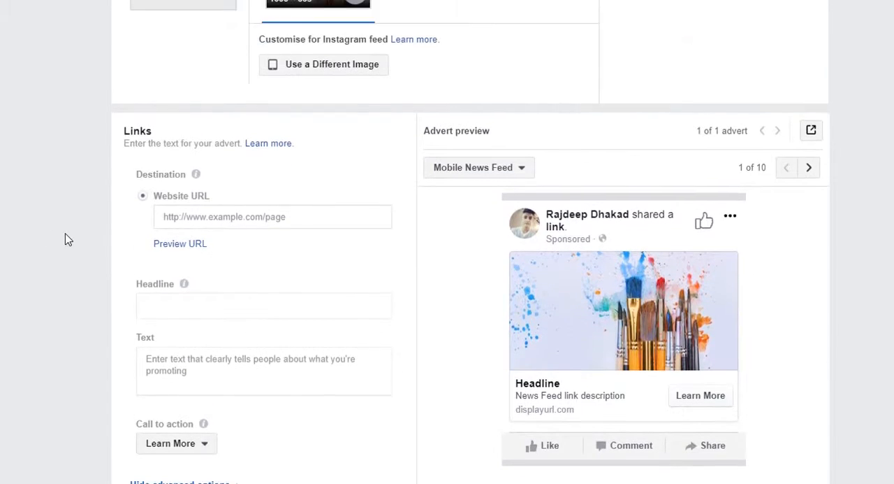
{"action": "scroll", "coordinate": [308, 193], "scroll_direction": "down", "scroll_amount": 4}
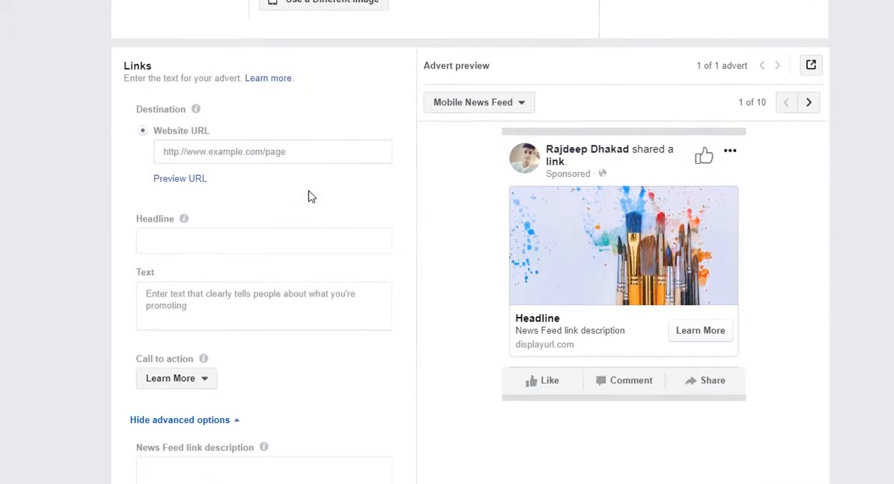
{"action": "left_click", "coordinate": [302, 149]}
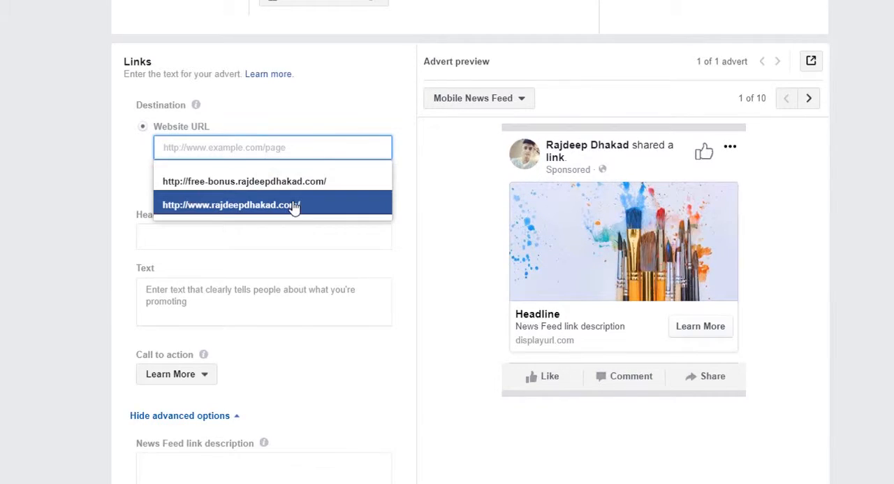
{"action": "left_click", "coordinate": [60, 121]}
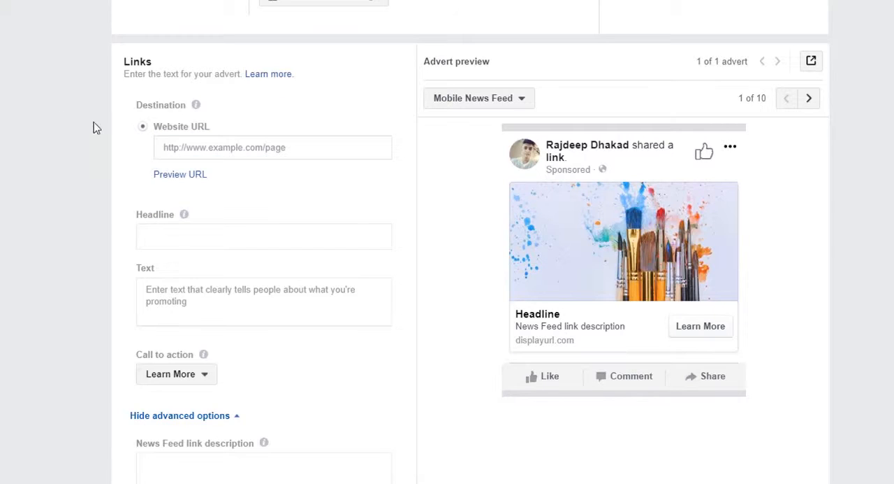
{"action": "left_click", "coordinate": [189, 147]}
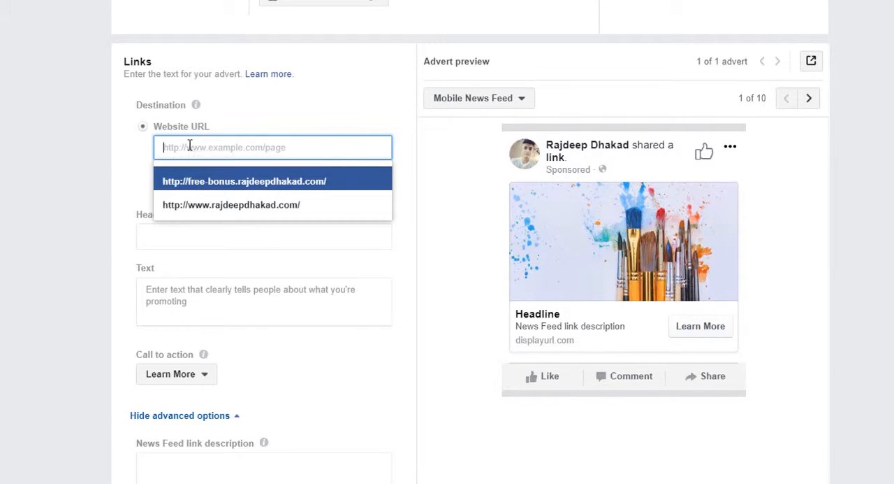
{"action": "left_click", "coordinate": [224, 209]}
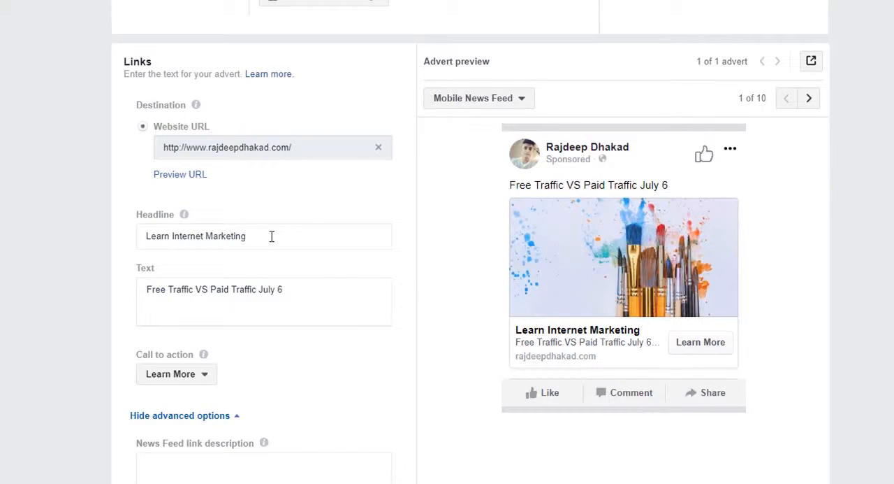
Replace the advert's headline with "Learn art and craft"
{"action": "left_click_drag", "start_coordinate": [272, 236], "coordinate": [119, 250]}
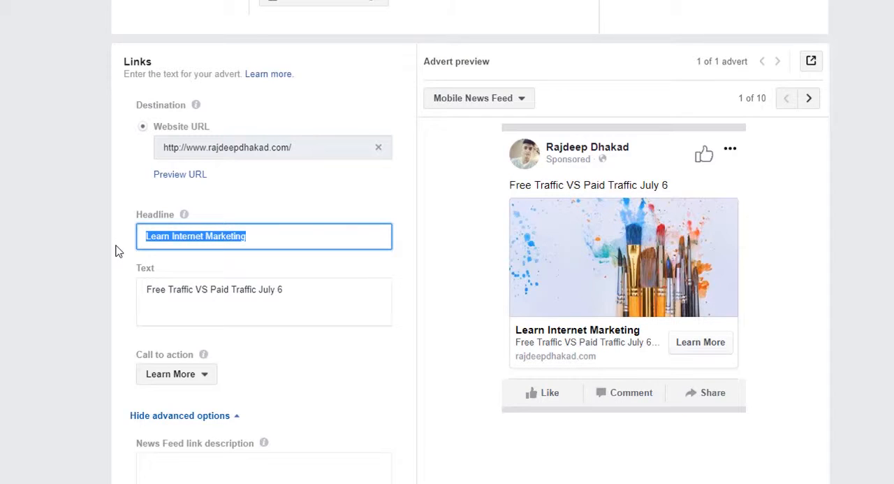
{"action": "type", "text": "Learn ar"}
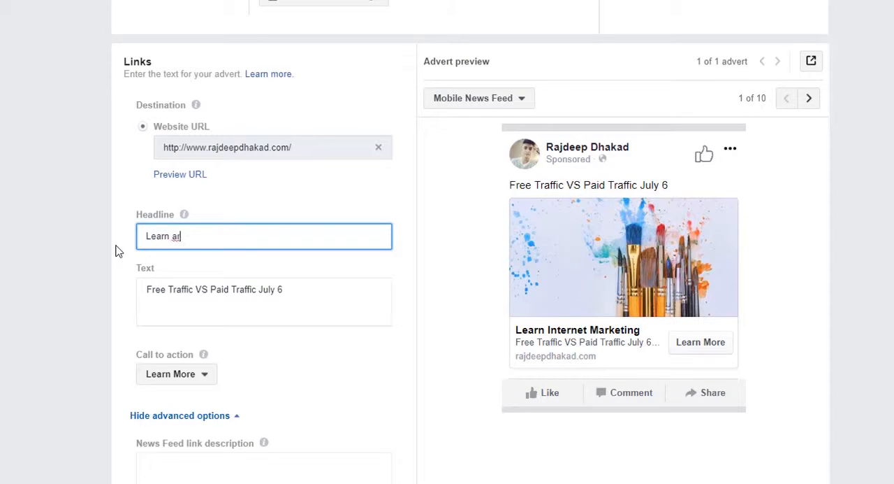
{"action": "type", "text": "t and craft"}
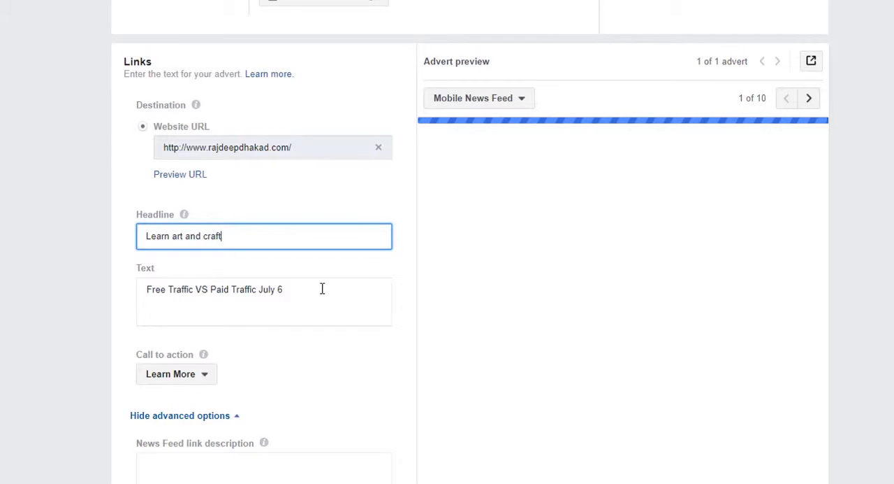
Replace the advert's text with "Learn how to draw and sketch"
{"action": "left_click_drag", "start_coordinate": [322, 288], "coordinate": [93, 306]}
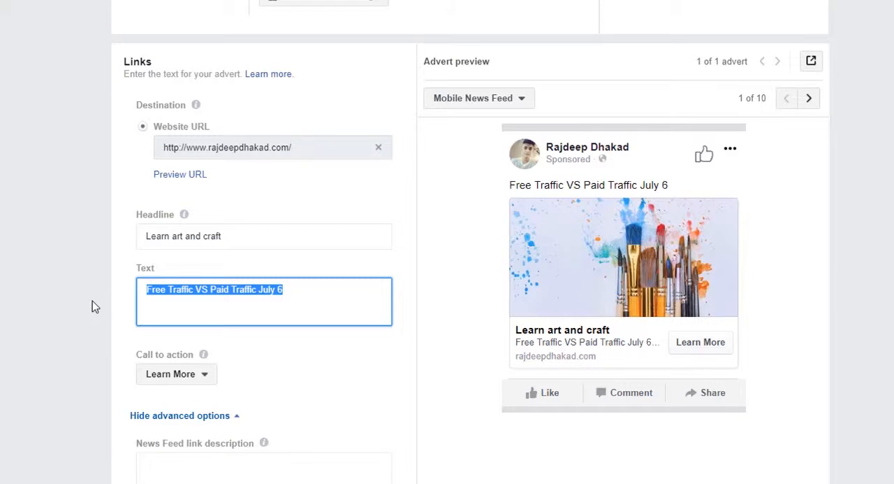
{"action": "type", "text": "Learn how"}
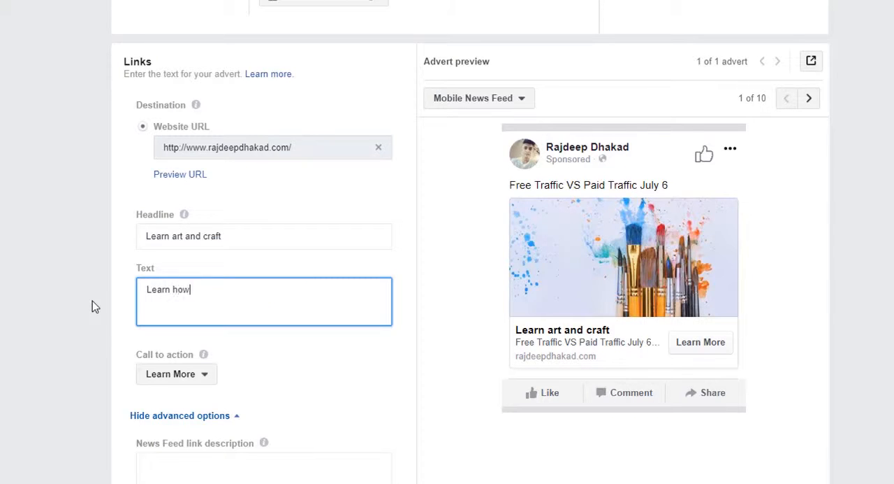
{"action": "type", "text": " to draw and sketch"}
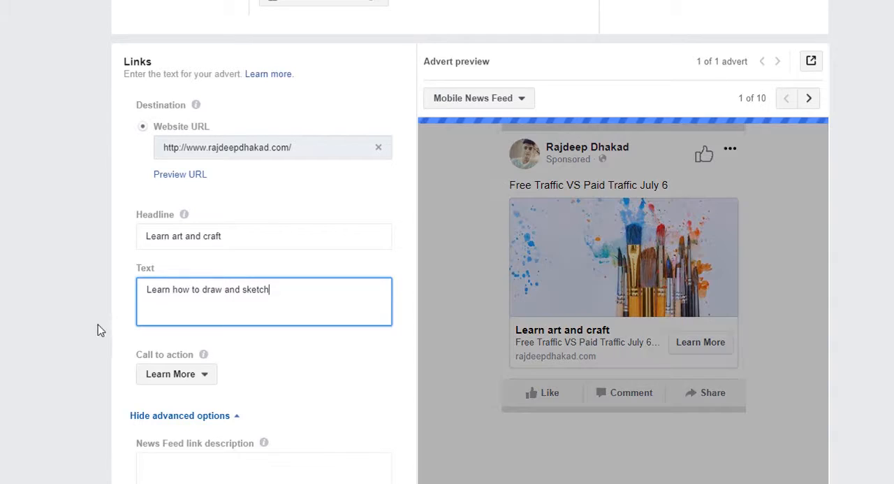
{"action": "left_click", "coordinate": [46, 239]}
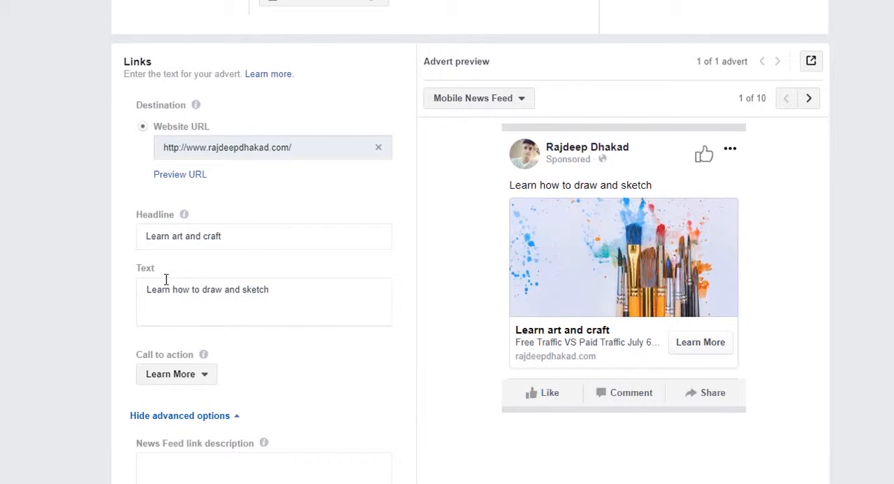
{"action": "left_click_drag", "start_coordinate": [145, 287], "coordinate": [277, 297]}
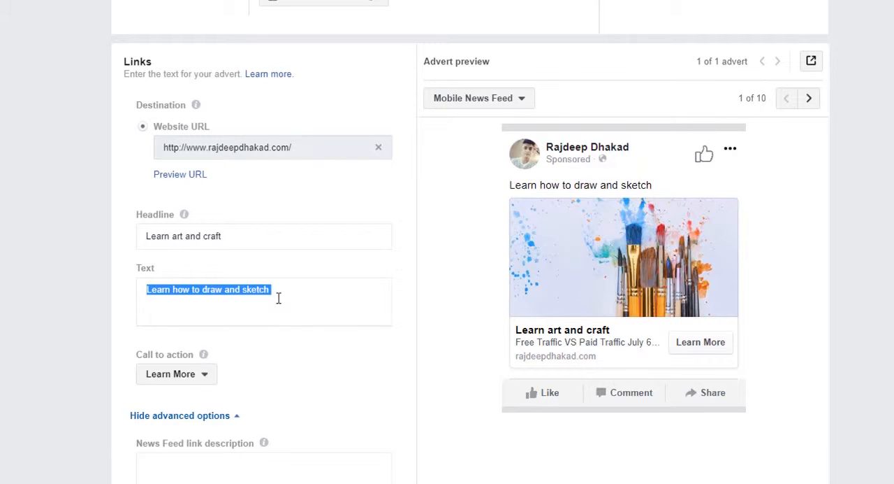
{"action": "left_click", "coordinate": [278, 298]}
{"action": "left_click", "coordinate": [59, 271]}
Try Download as the advert's call to action and settle on Contact Us instead
{"action": "scroll", "coordinate": [59, 271], "scroll_direction": "down", "scroll_amount": 3}
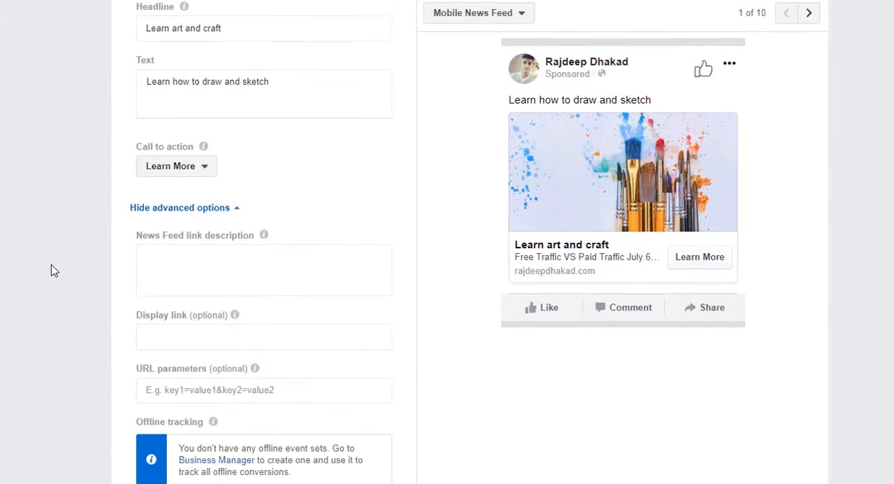
{"action": "left_click", "coordinate": [180, 175]}
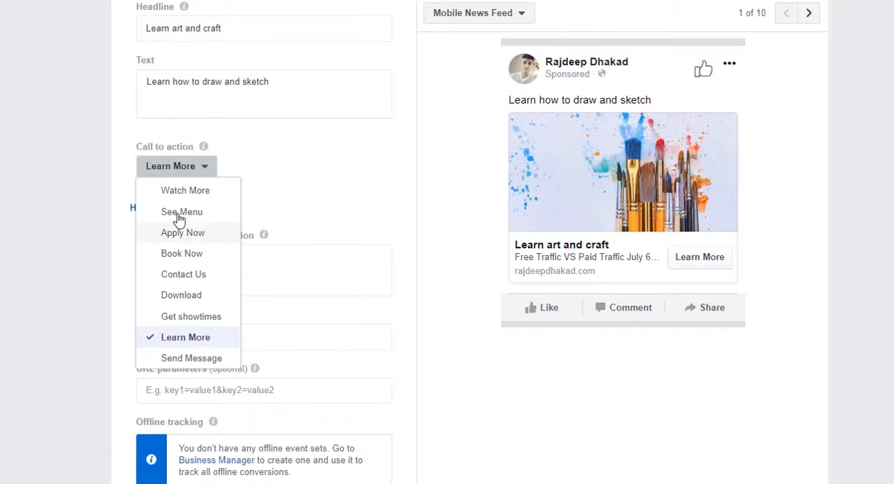
{"action": "left_click", "coordinate": [183, 295]}
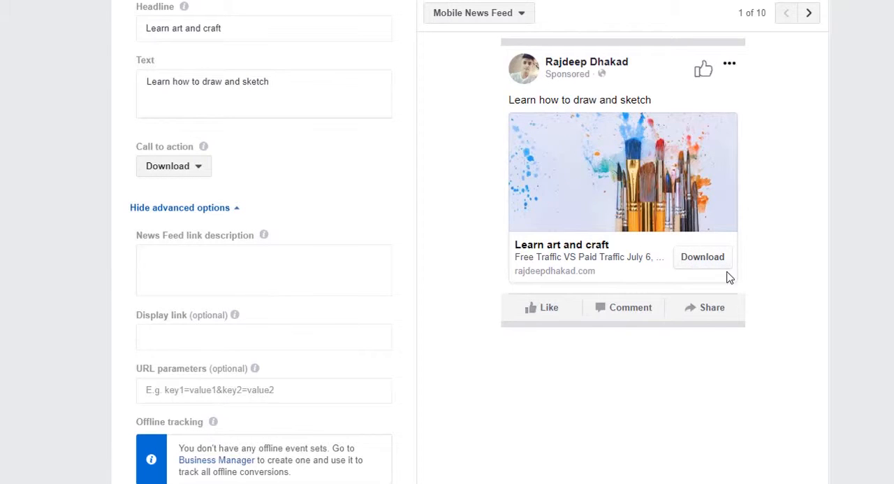
{"action": "left_click", "coordinate": [170, 168]}
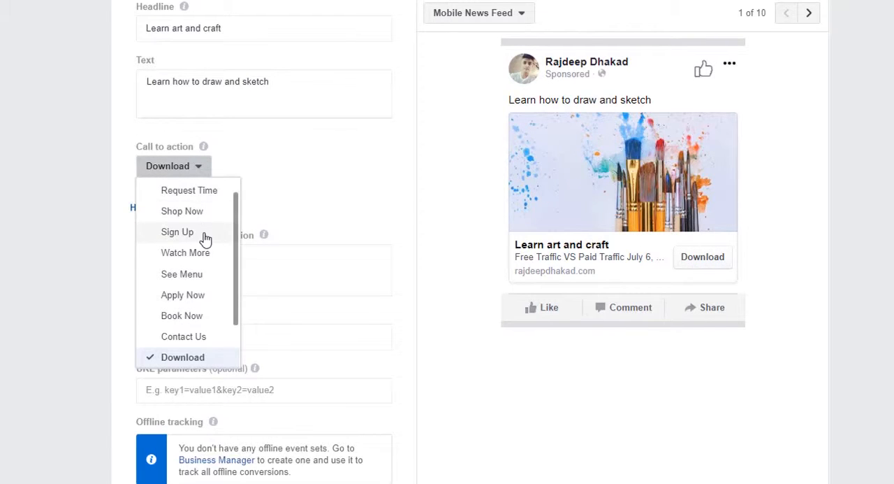
{"action": "left_click", "coordinate": [206, 342]}
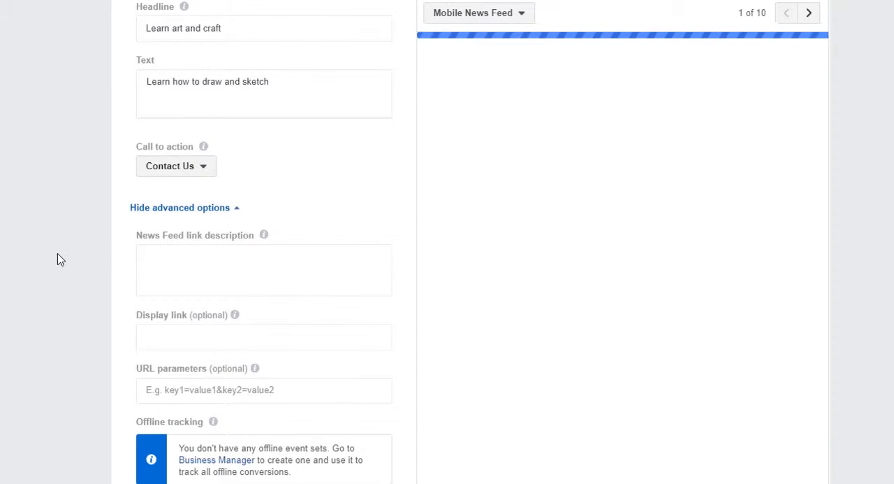
Fill the advert's News Feed link description with the placeholder word "Demo" repeated over three lines
{"action": "left_click", "coordinate": [213, 271]}
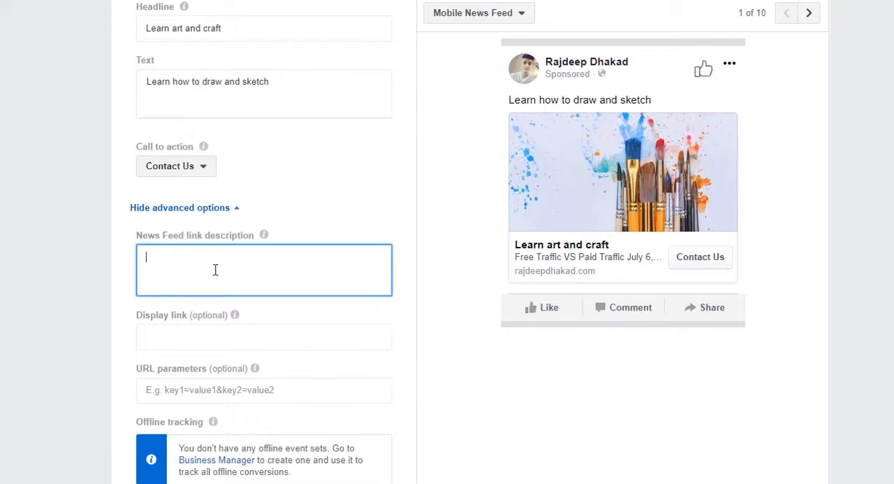
{"action": "type", "text": "Demo"}
{"action": "key", "text": "ctrl+a"}
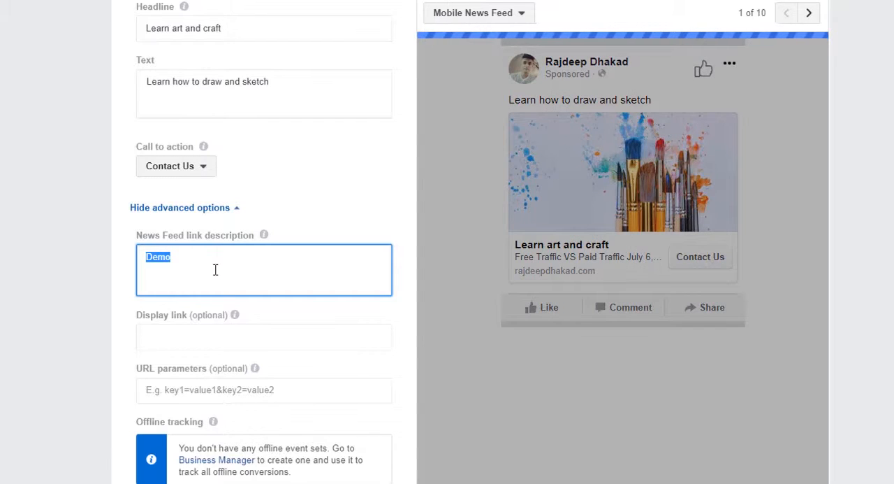
{"action": "left_click", "coordinate": [215, 270]}
{"action": "key", "text": "ctrl+v"}
{"action": "key", "text": "ctrl+v"}
{"action": "key", "text": "ctrl+v"}
{"action": "key", "text": "ctrl+v"}
{"action": "key", "text": "ctrl+v"}
{"action": "key", "text": "ctrl+v"}
{"action": "key", "text": "ctrl+v"}
{"action": "key", "text": "ctrl+v"}
{"action": "key", "text": "ctrl+v"}
{"action": "key", "text": "ctrl+v"}
{"action": "key", "text": "ctrl+v"}
{"action": "key", "text": "ctrl+v"}
{"action": "key", "text": "ctrl+v"}
{"action": "key", "text": "ctrl+v"}
{"action": "key", "text": "ctrl+v"}
{"action": "key", "text": "ctrl+v"}
{"action": "key", "text": "ctrl+v"}
{"action": "key", "text": "ctrl+v"}
{"action": "key", "text": "ctrl+v"}
{"action": "key", "text": "ctrl+v"}
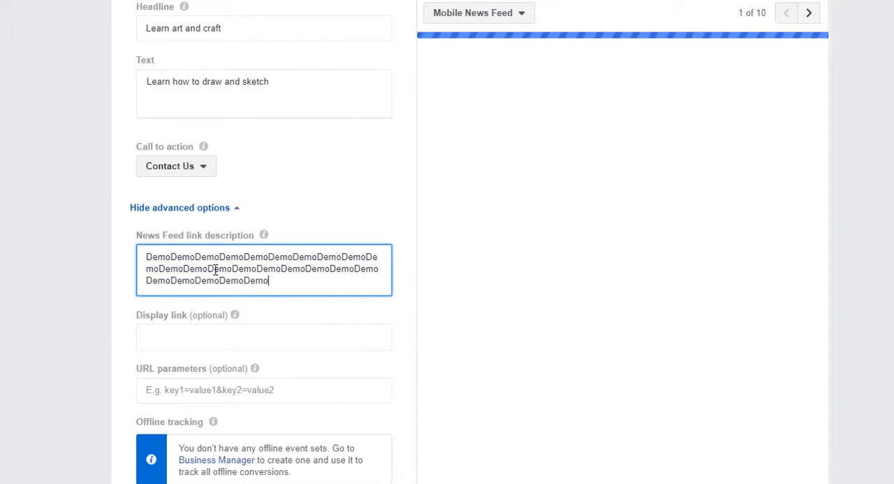
{"action": "left_click", "coordinate": [58, 197]}
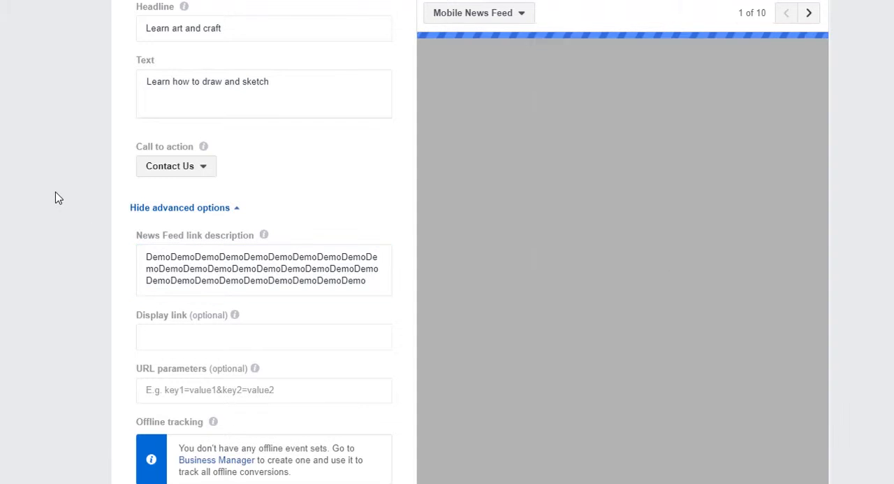
Examine the advert's optional display link, URL parameters, offline tracking and pixel tracking settings, leaving them unfilled
{"action": "scroll", "coordinate": [55, 195], "scroll_direction": "down", "scroll_amount": 1}
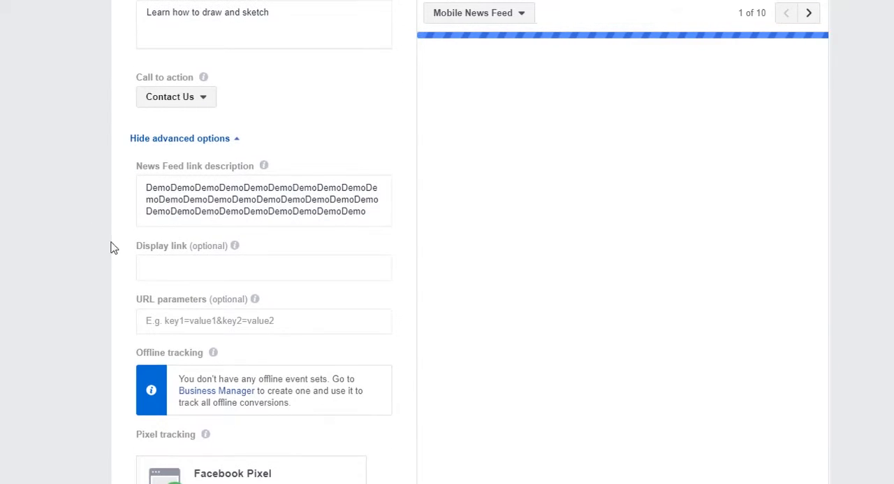
{"action": "left_click", "coordinate": [186, 268]}
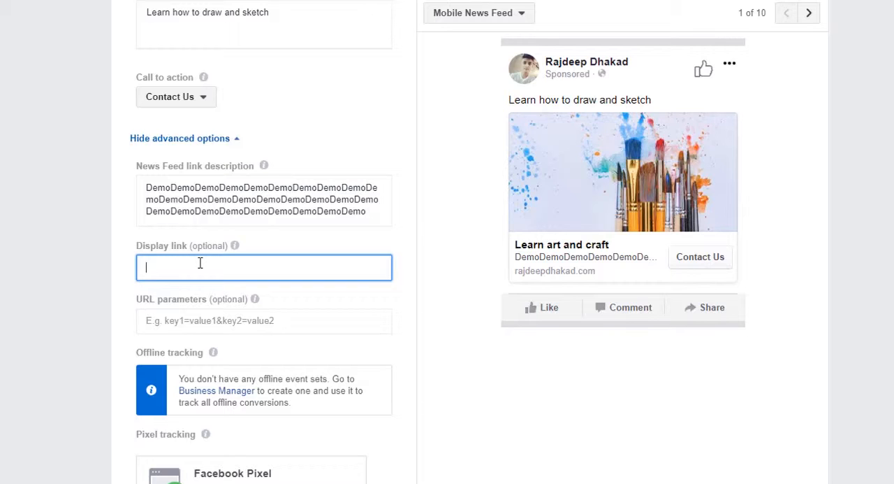
{"action": "scroll", "coordinate": [56, 194], "scroll_direction": "up", "scroll_amount": 3}
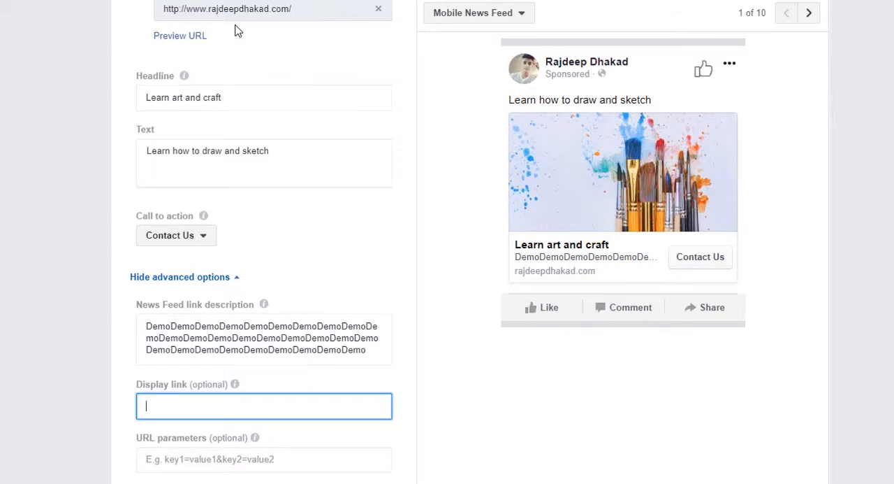
{"action": "scroll", "coordinate": [12, 220], "scroll_direction": "down", "scroll_amount": 3}
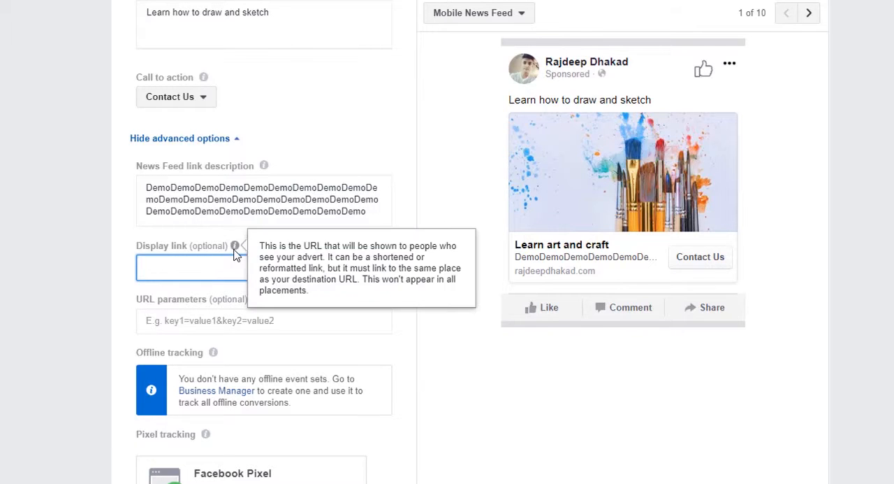
{"action": "scroll", "coordinate": [88, 274], "scroll_direction": "down", "scroll_amount": 3}
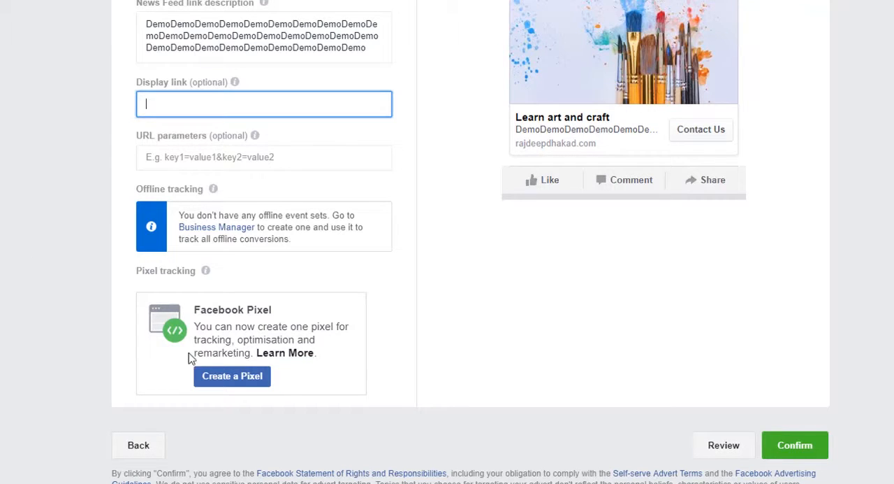
{"action": "scroll", "coordinate": [506, 430], "scroll_direction": "up", "scroll_amount": 1}
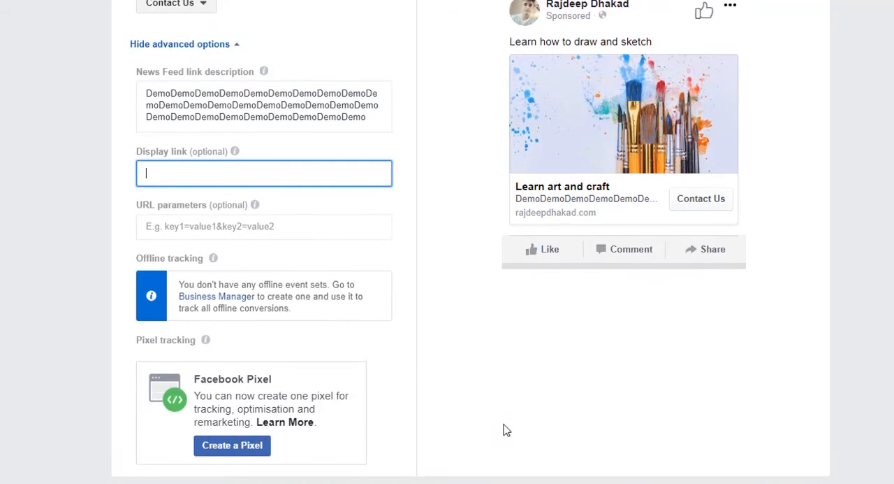
{"action": "scroll", "coordinate": [506, 430], "scroll_direction": "up", "scroll_amount": 2}
{"action": "scroll", "coordinate": [506, 430], "scroll_direction": "down", "scroll_amount": 3}
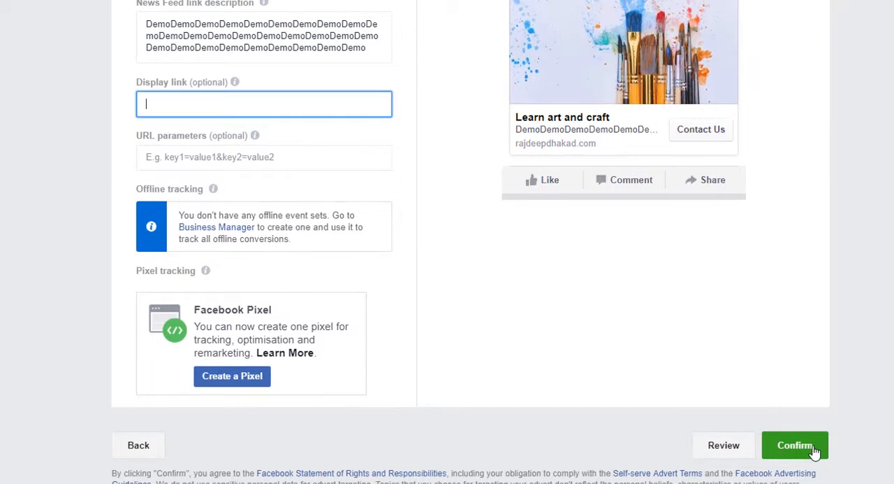
Confirm the finished advert to submit it for review and continue to the campaign's adverts list
{"action": "left_click", "coordinate": [814, 449]}
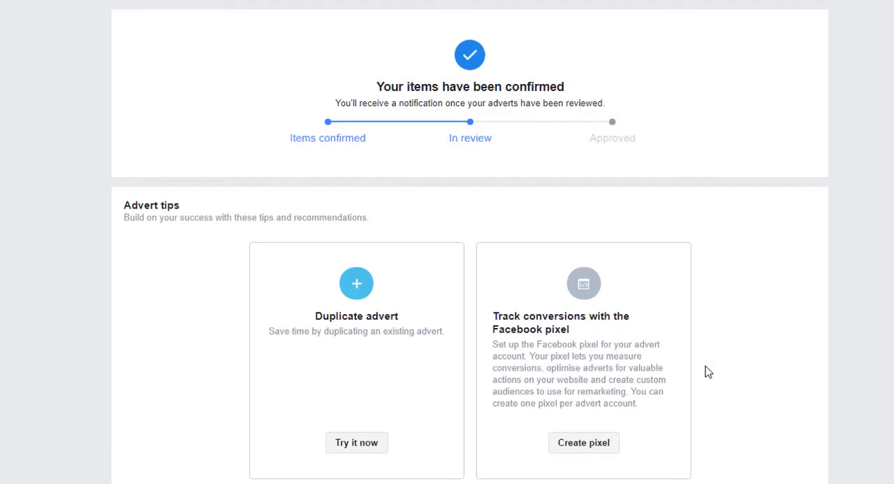
{"action": "scroll", "coordinate": [132, 253], "scroll_direction": "down", "scroll_amount": 1}
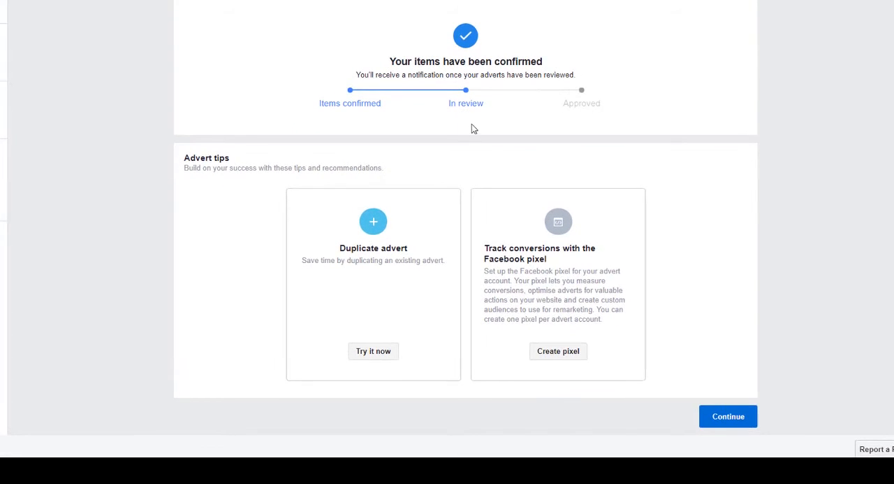
{"action": "left_click", "coordinate": [733, 421]}
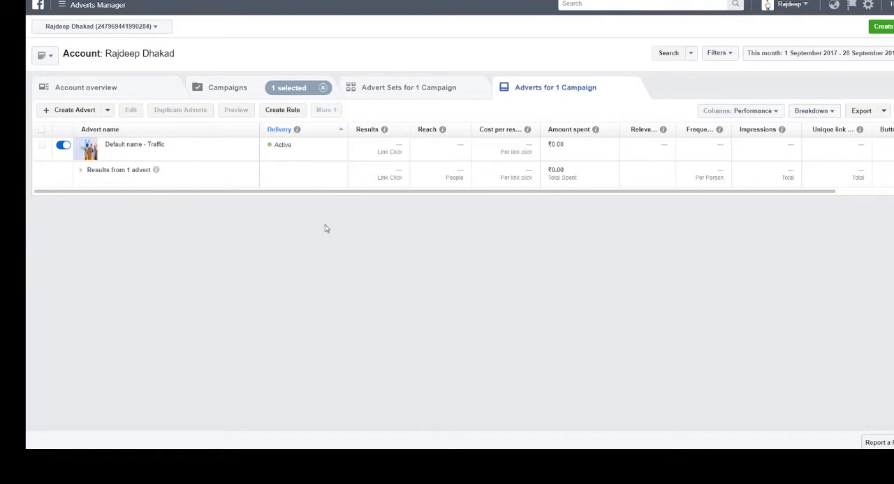
Open the advert account settings and go to the billing page with the next bill and payment method
{"action": "mouse_move", "coordinate": [184, 154]}
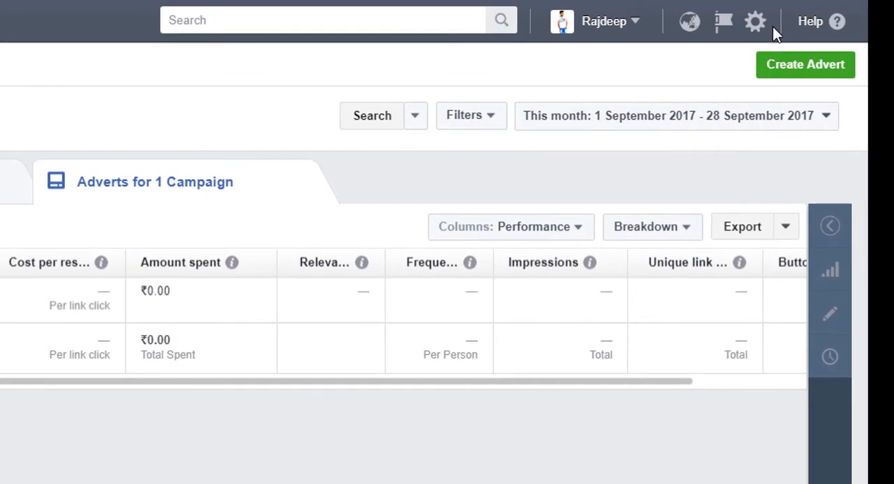
{"action": "left_click", "coordinate": [757, 24]}
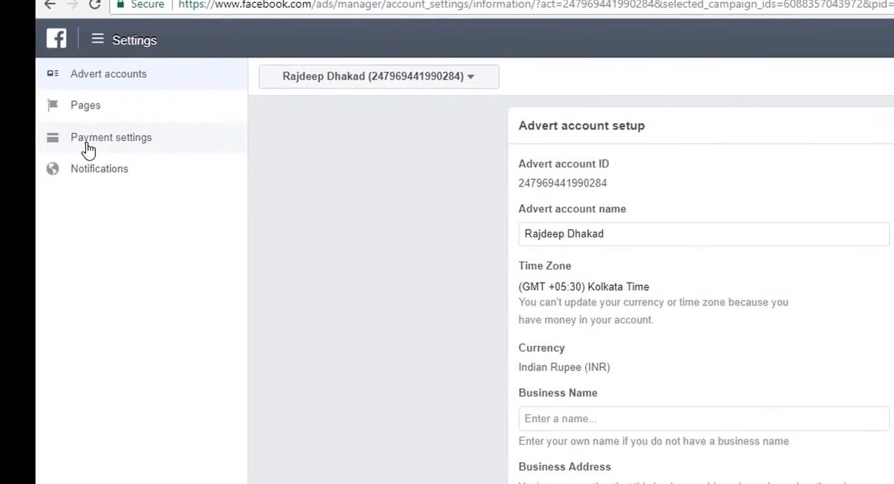
{"action": "left_click", "coordinate": [31, 105]}
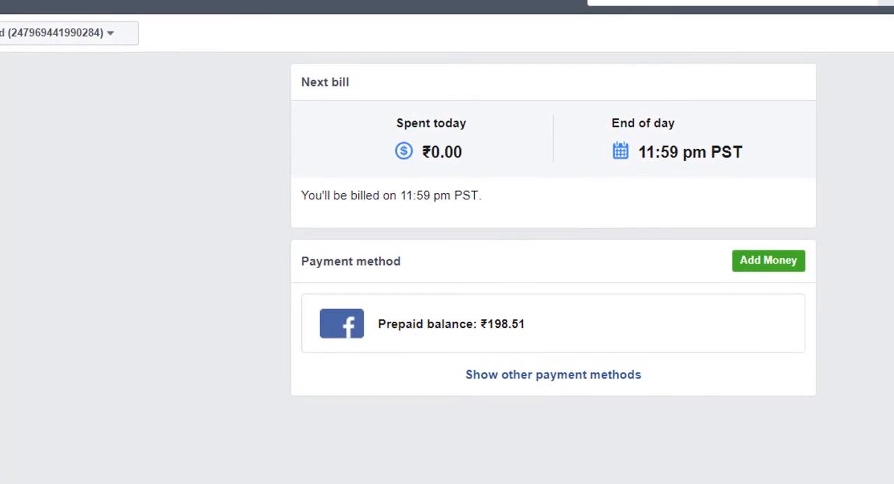
Examine the NetBanking and Paytm Wallet options for adding money to the advert account, and cancel without paying
{"action": "left_click", "coordinate": [769, 260]}
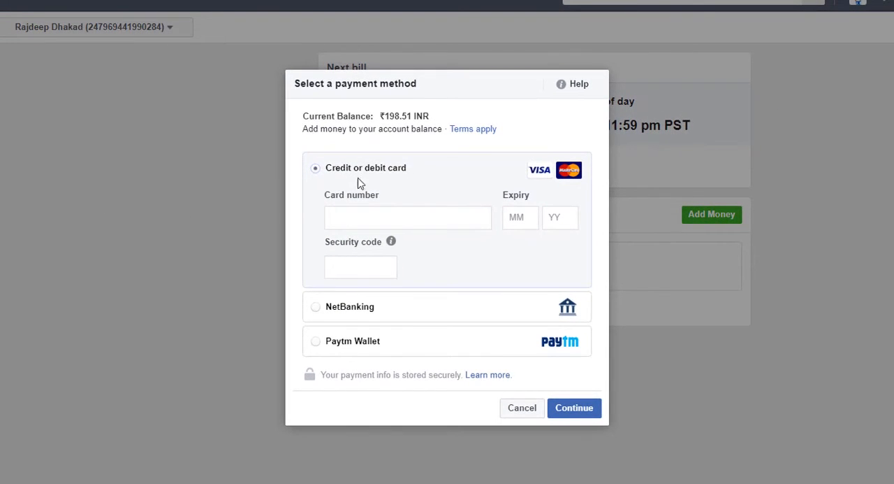
{"action": "left_click", "coordinate": [318, 307]}
{"action": "left_click", "coordinate": [316, 243]}
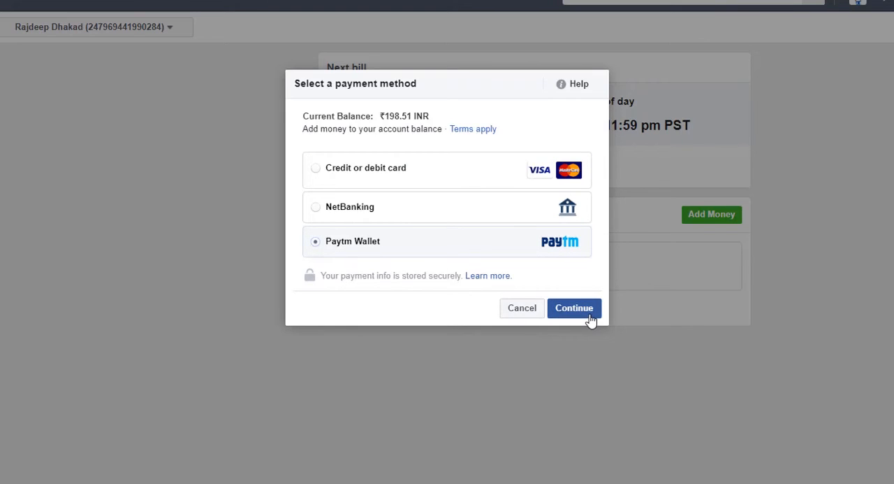
{"action": "left_click", "coordinate": [517, 314]}
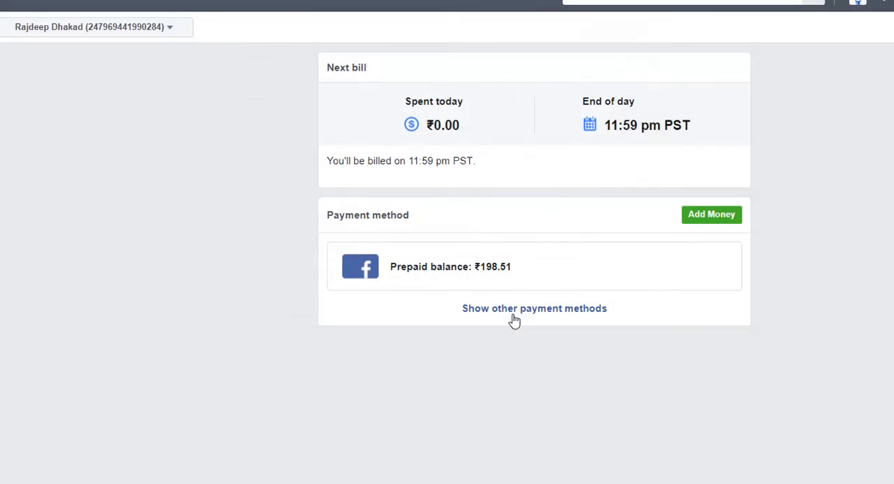